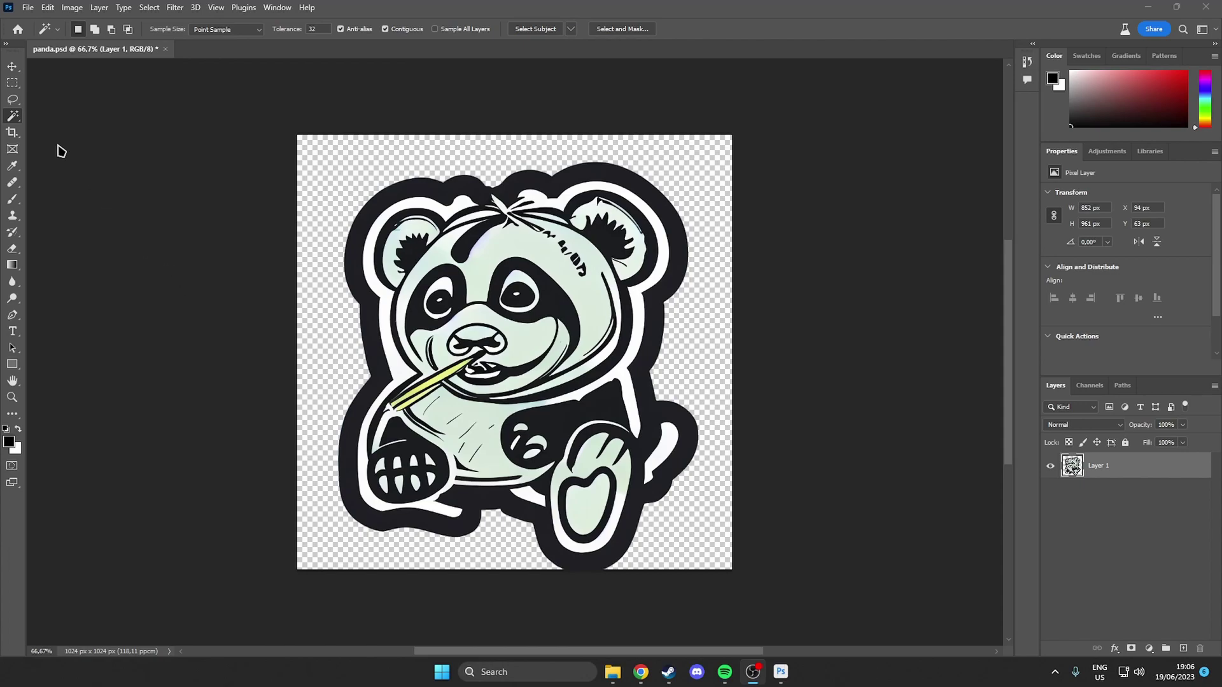
Magic-wand the transparent background, invert to the panda outline, and add a black Alpha 1 channel.
click(13, 117)
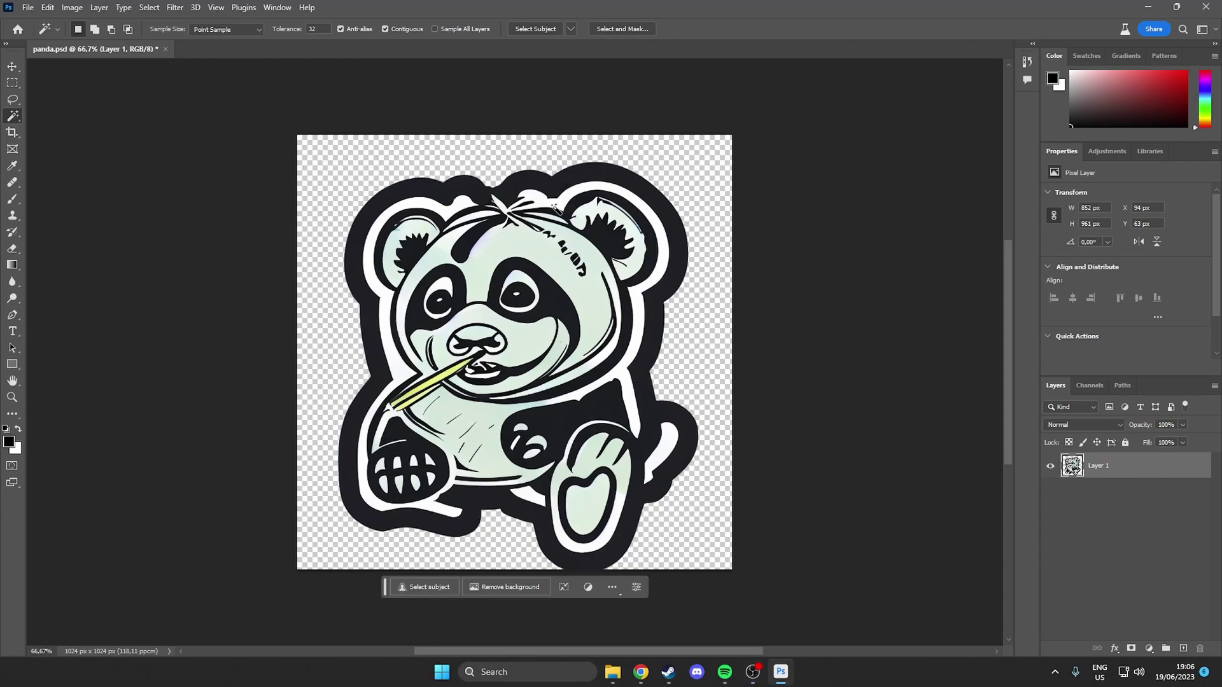
click(334, 180)
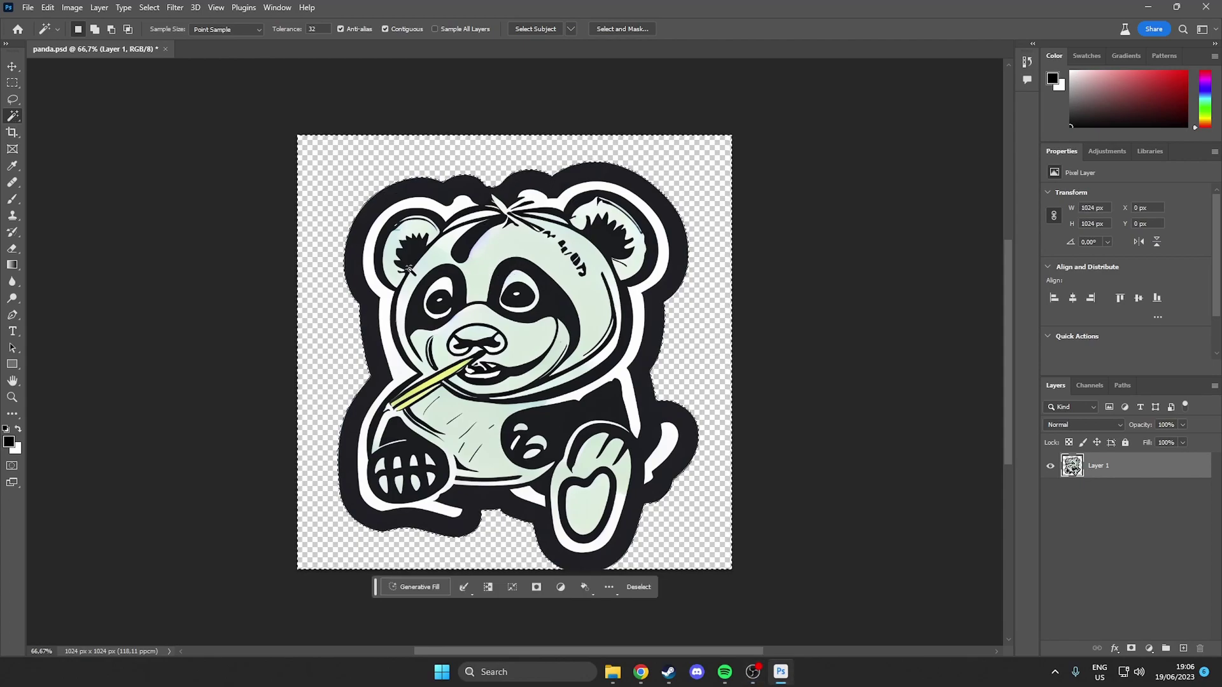
right_click(408, 270)
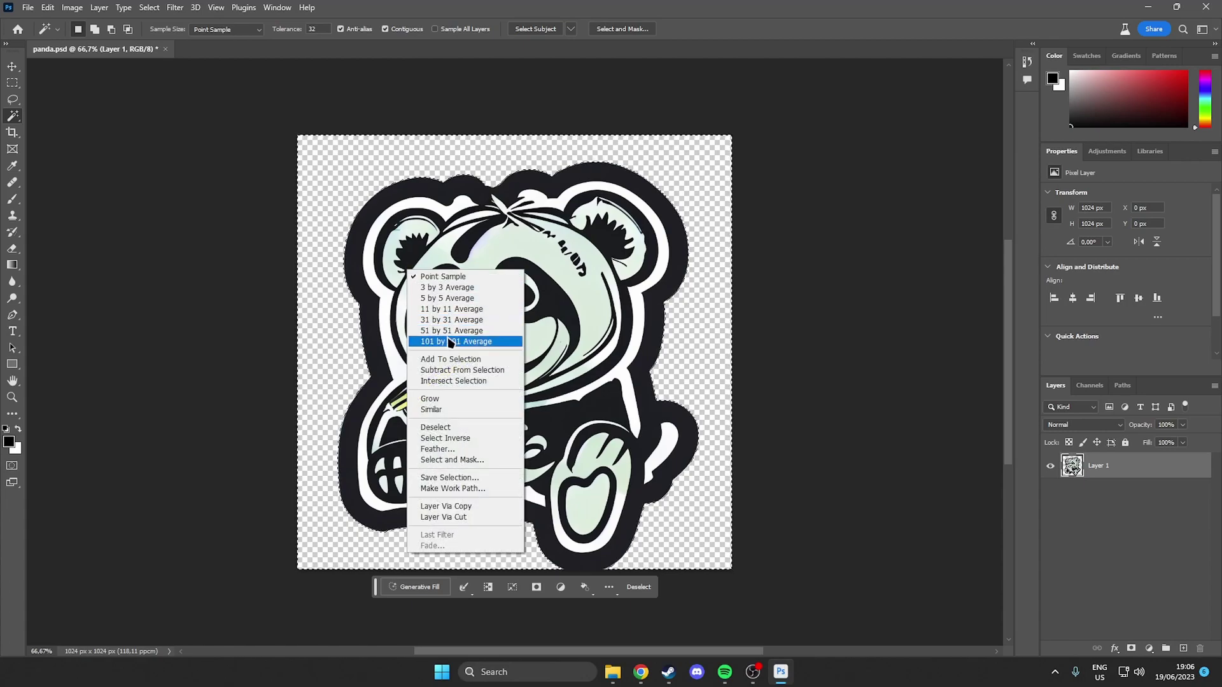
click(464, 438)
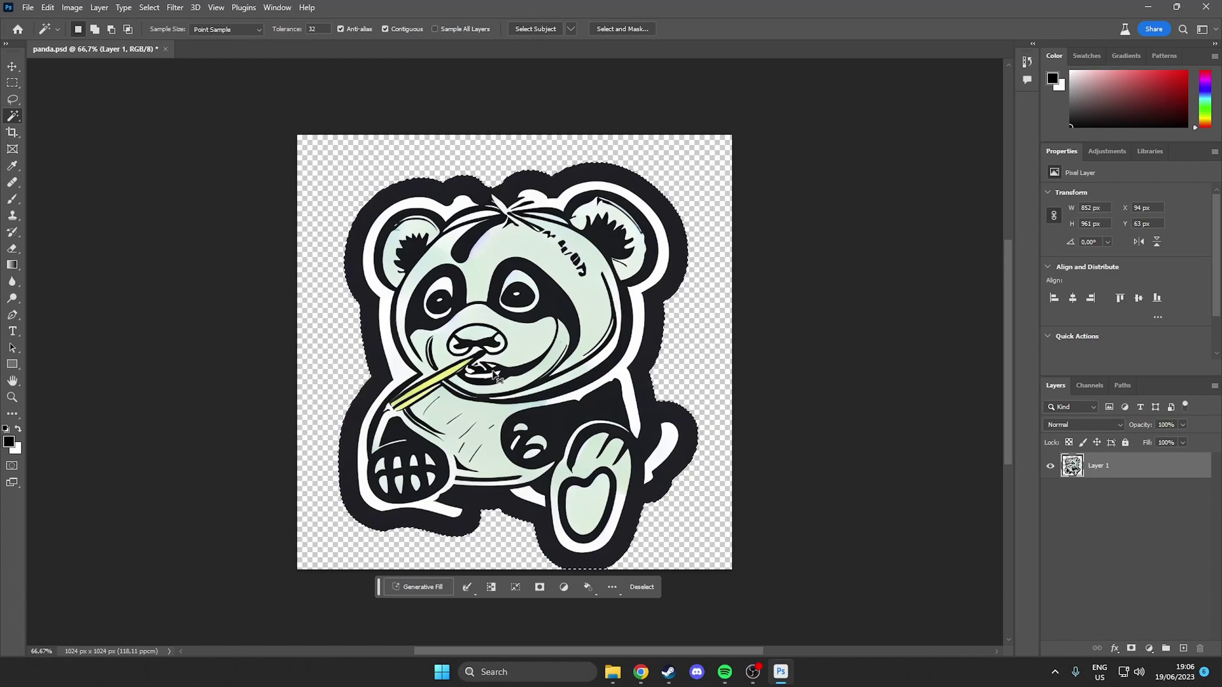
click(1090, 386)
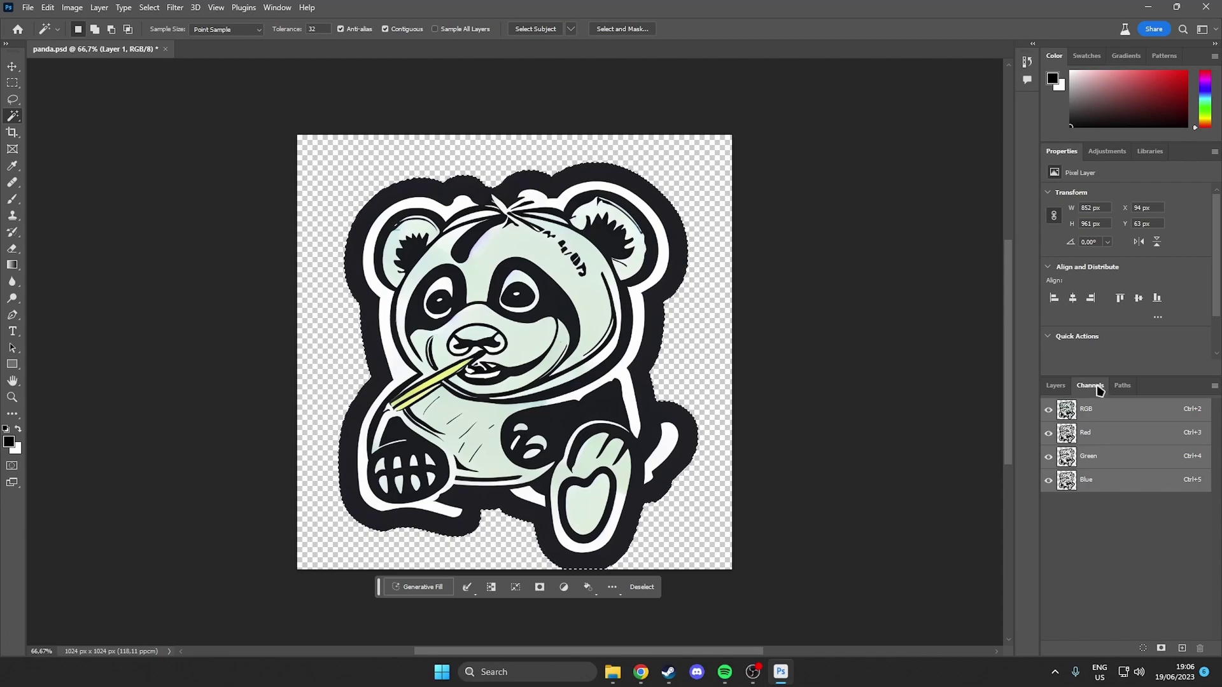
click(1181, 649)
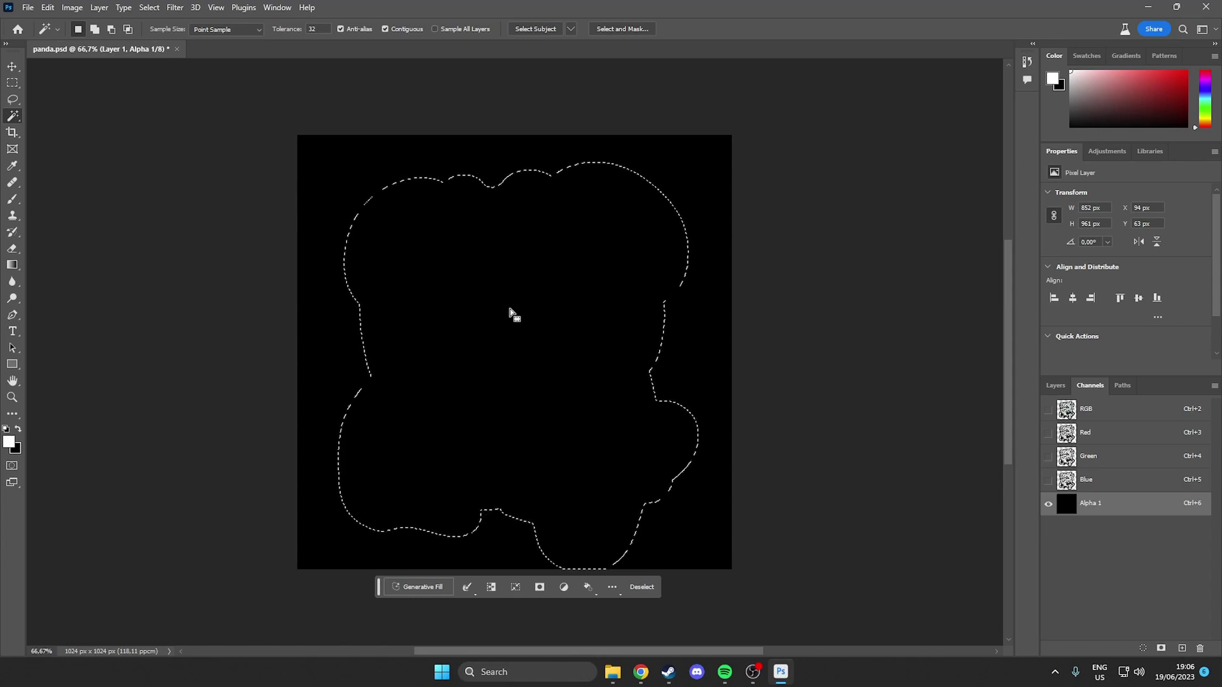
Brush white over the panda selection on Alpha 1 until solid, then show the RGB composite.
click(13, 201)
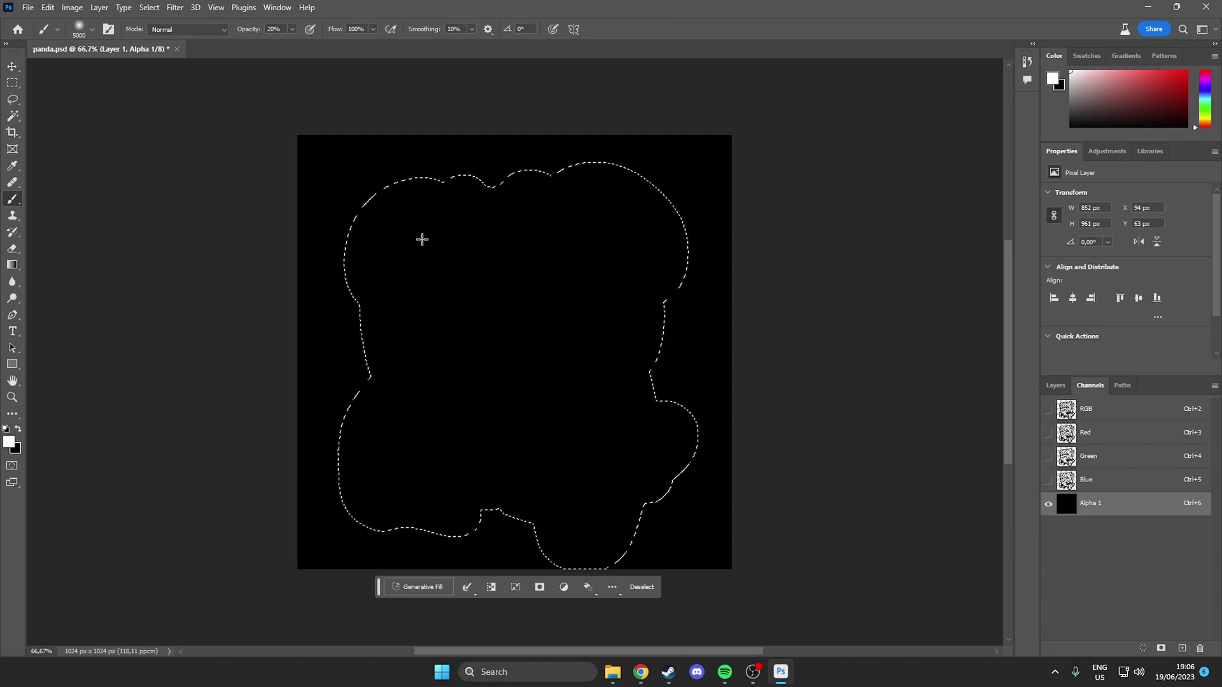
drag(422, 240, 541, 281)
click(499, 319)
click(494, 308)
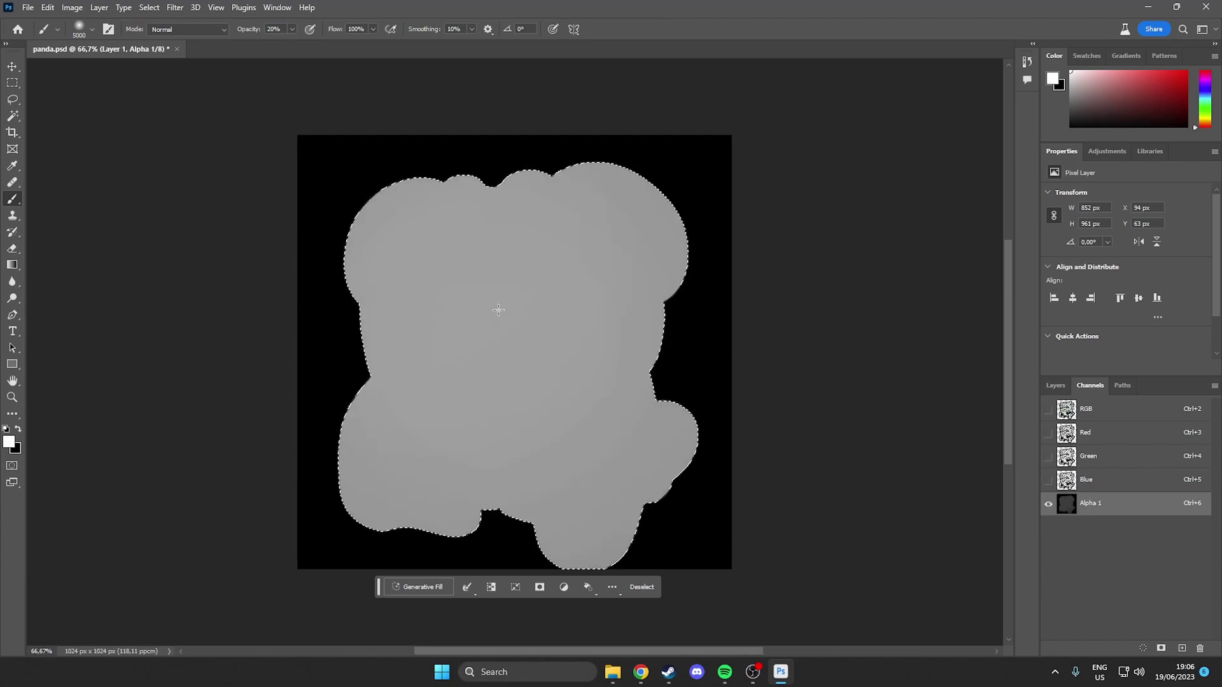
click(496, 308)
click(500, 308)
mouse_move(499, 308)
mouse_down()
mouse_move(535, 325)
mouse_move(541, 348)
mouse_move(572, 229)
mouse_up()
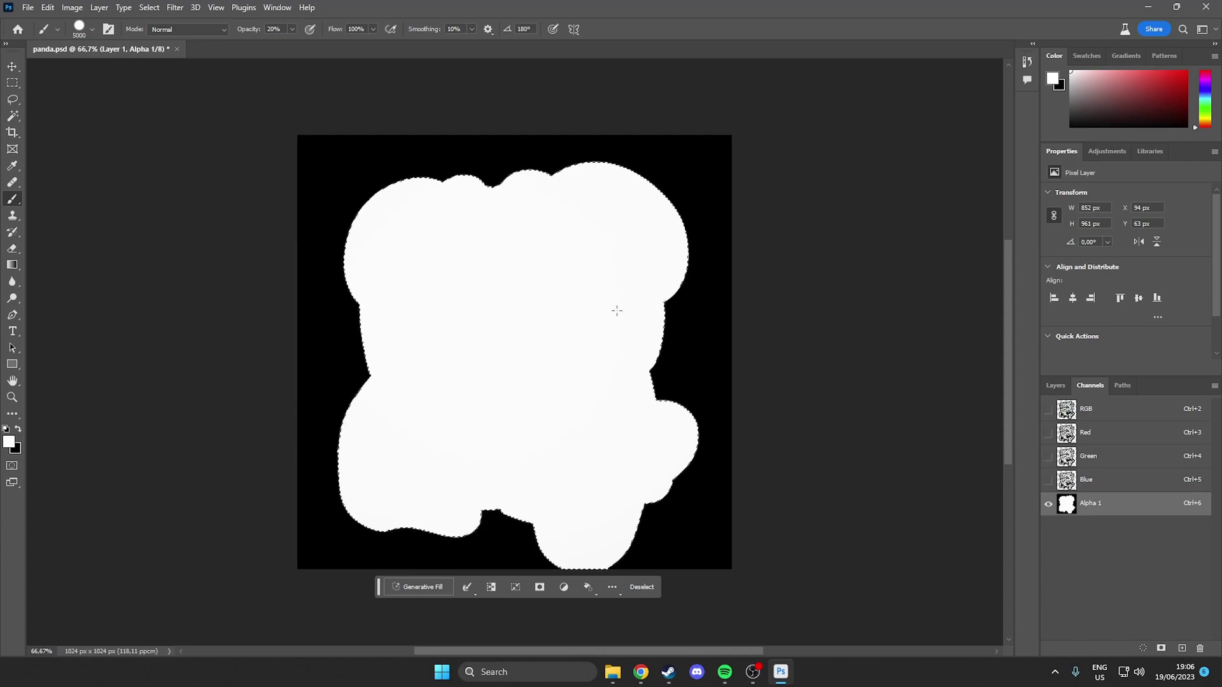
click(1091, 480)
click(1090, 410)
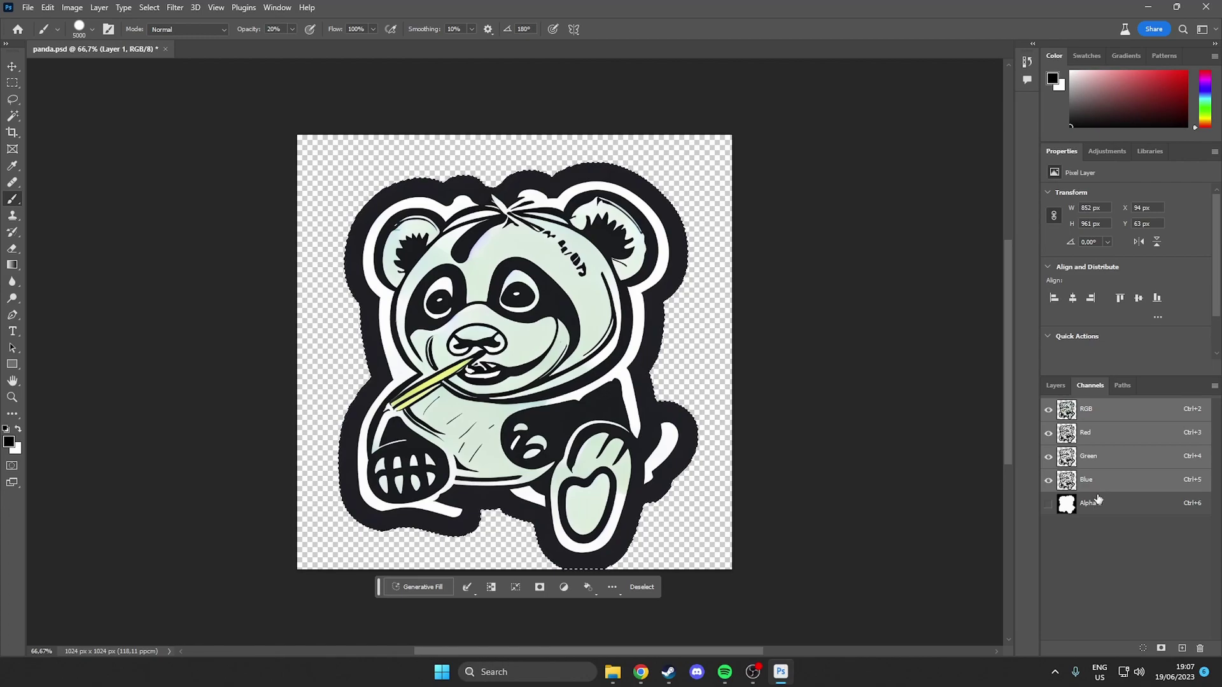
Clear the panda pixels and delete the colour channels, accepting the flatten prompt.
key(Delete)
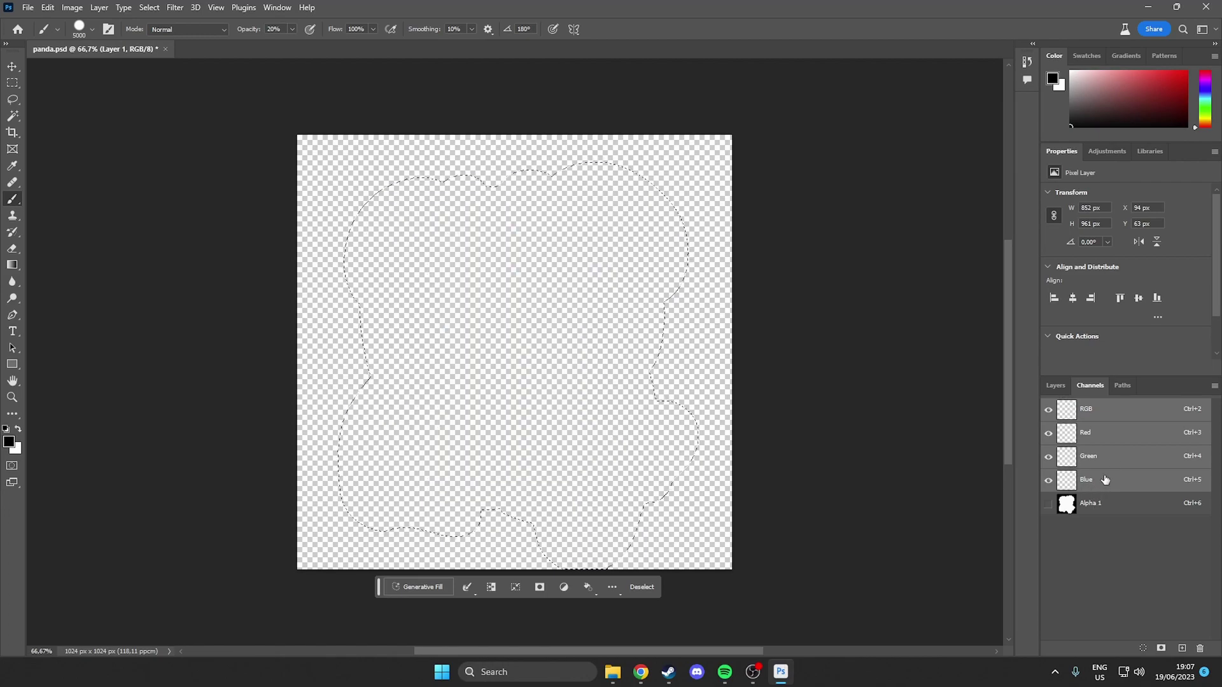
right_click(1103, 478)
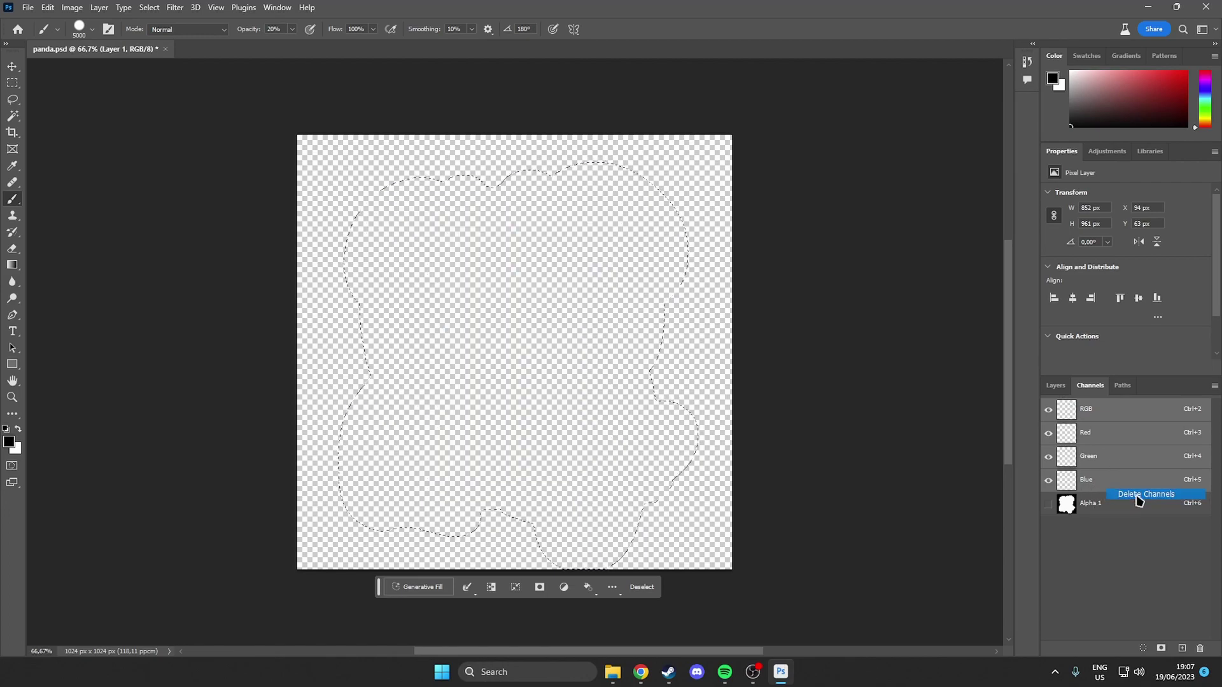
click(1138, 496)
click(550, 249)
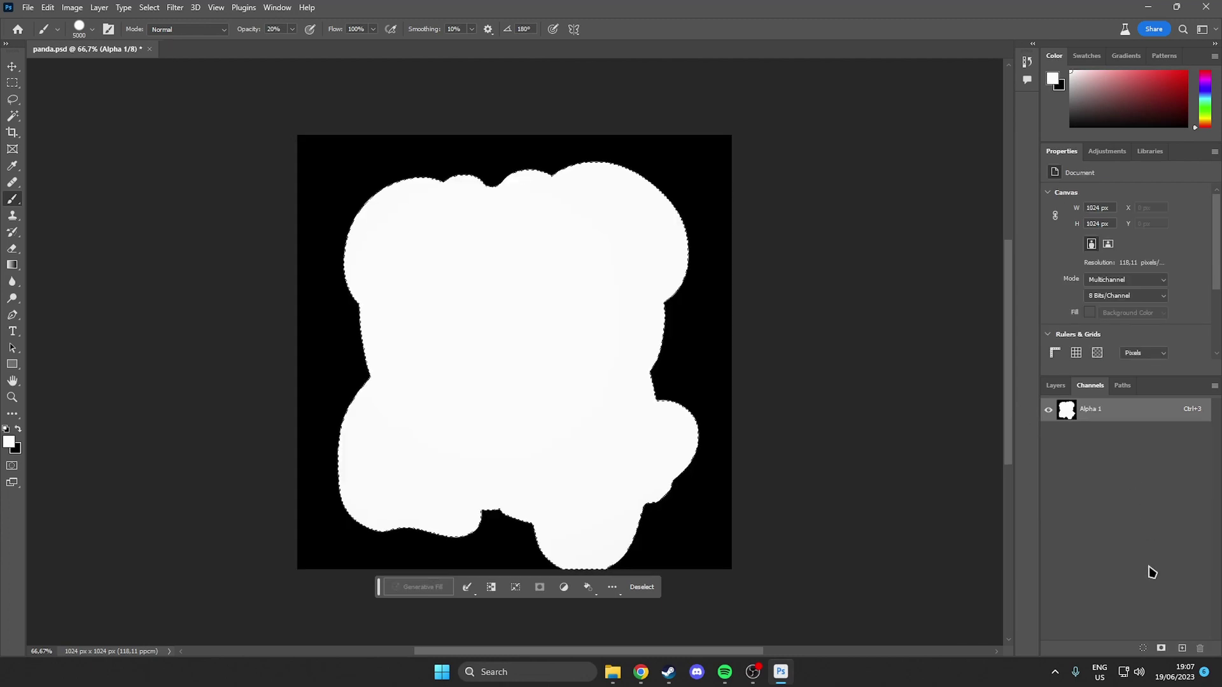
Add three black channels named red, green and blue, and move Alpha 1 below them.
click(1182, 649)
click(1181, 648)
click(1182, 649)
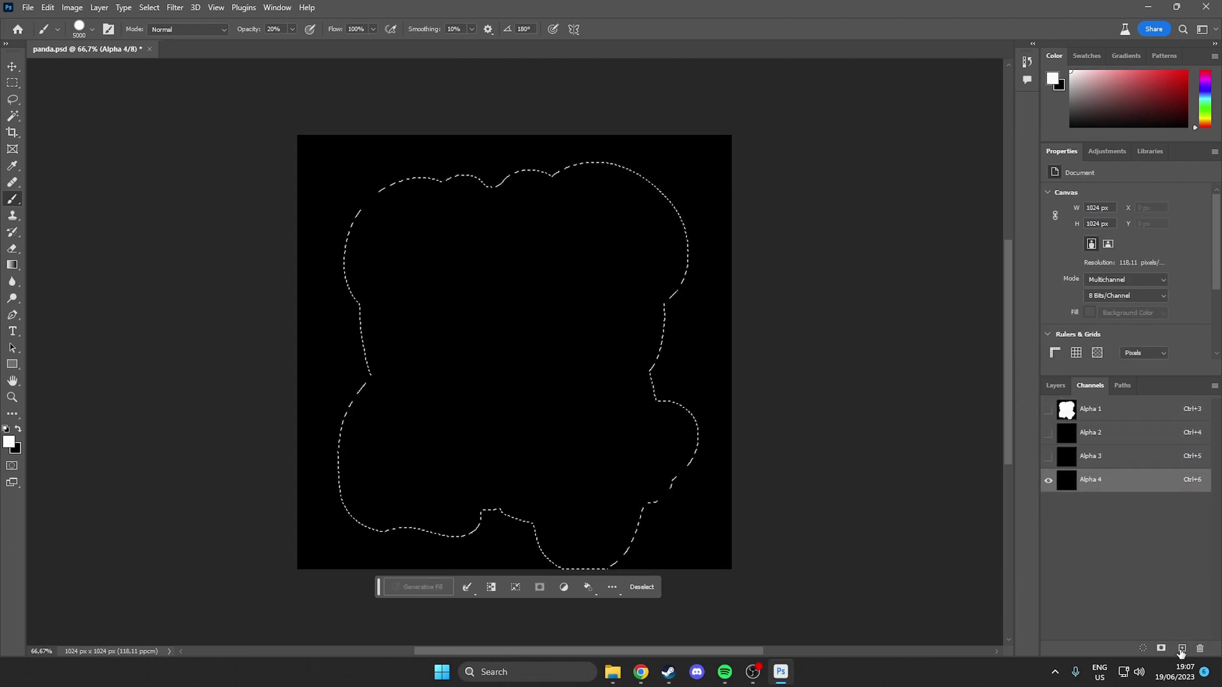
double_click(1089, 434)
text(red)
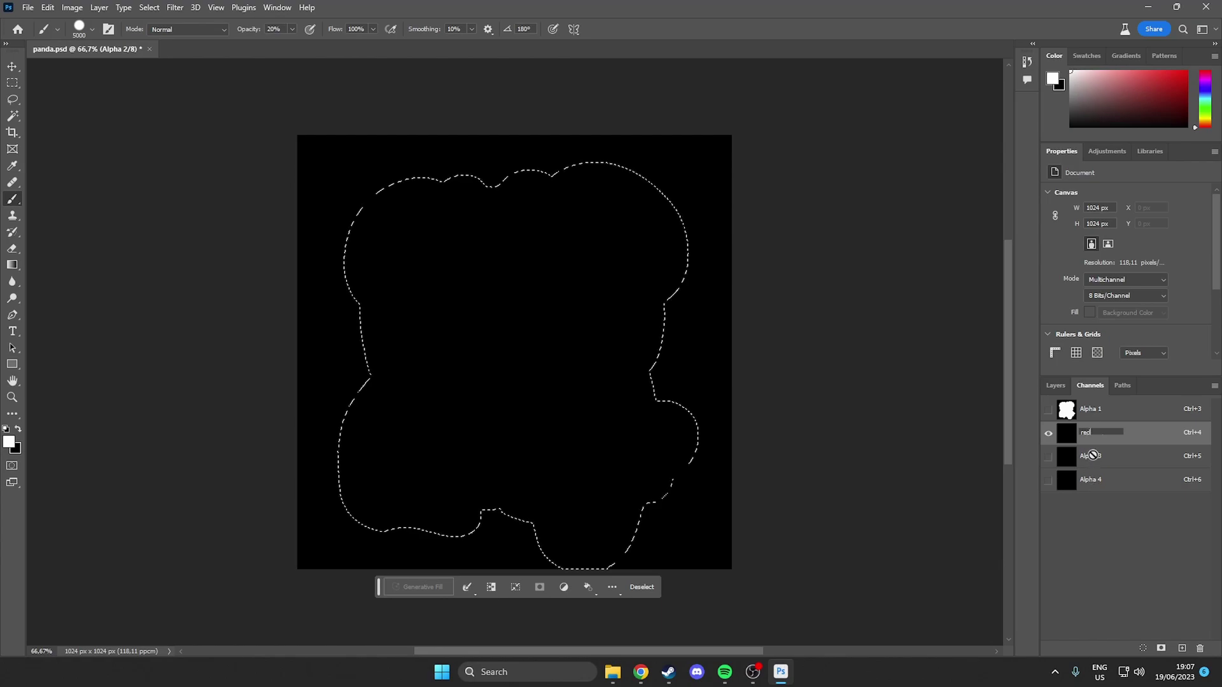
double_click(1090, 456)
text(green)
double_click(1091, 479)
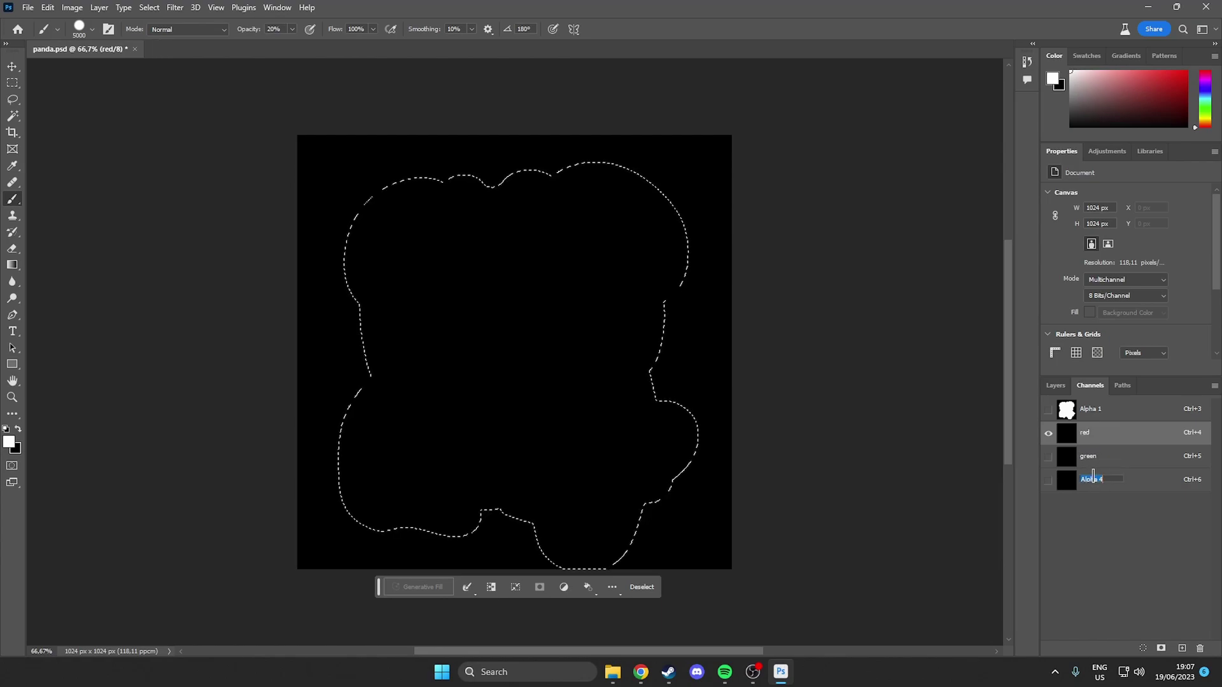
text(blue)
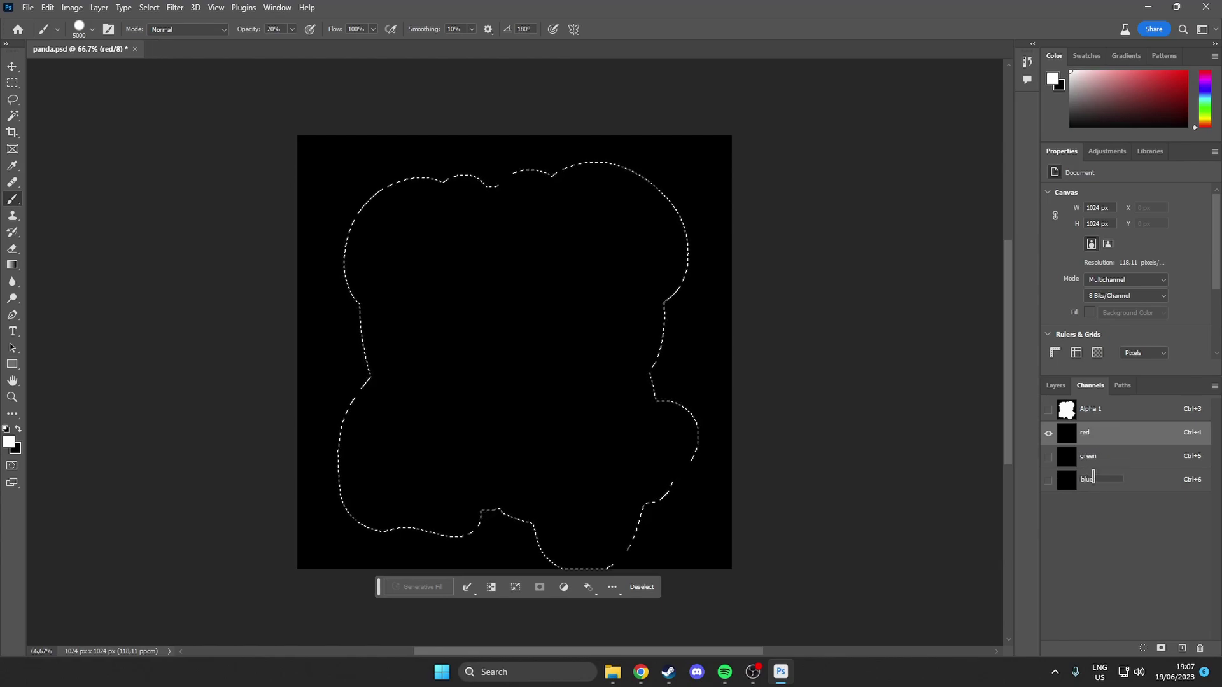
key(Return)
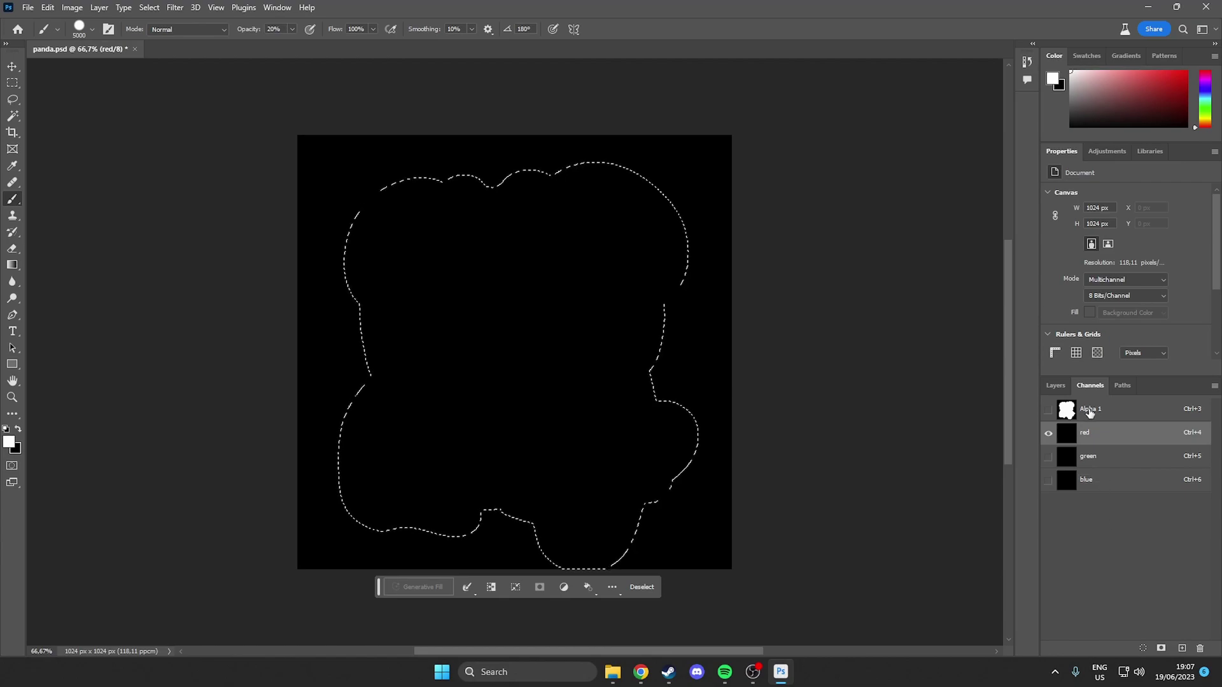
drag(1089, 412, 1091, 495)
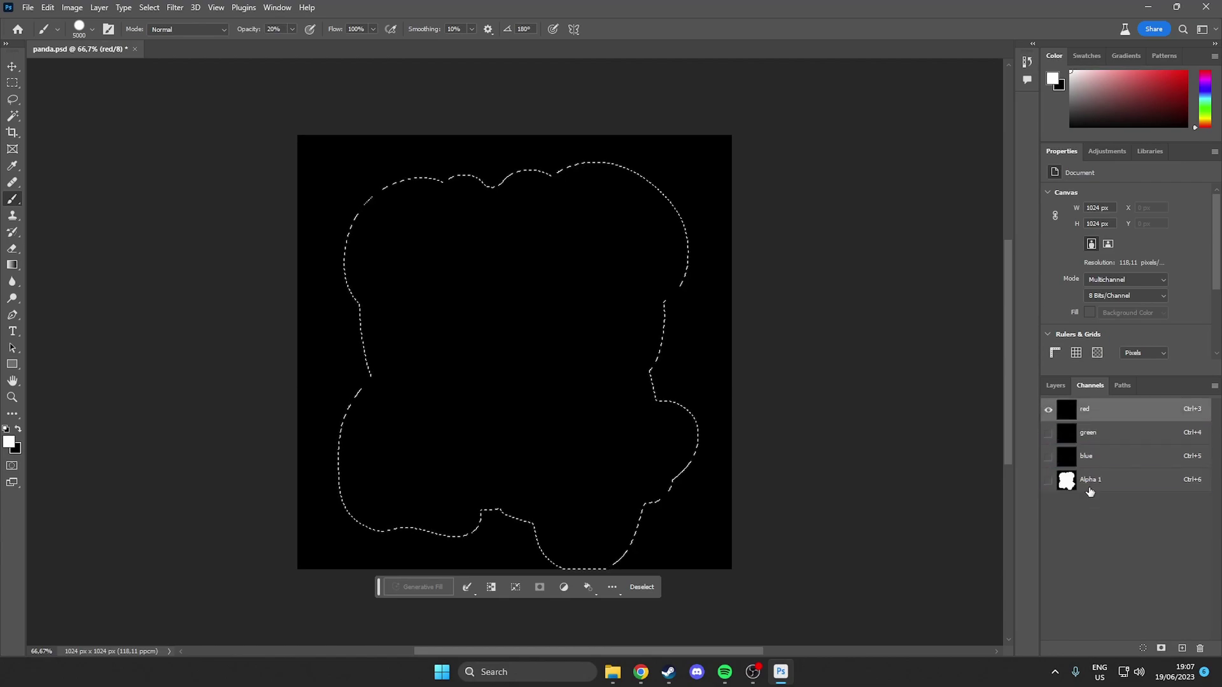
click(1066, 433)
Apply Levels to the red channel with white input 236 and midtones 0.81.
click(1061, 467)
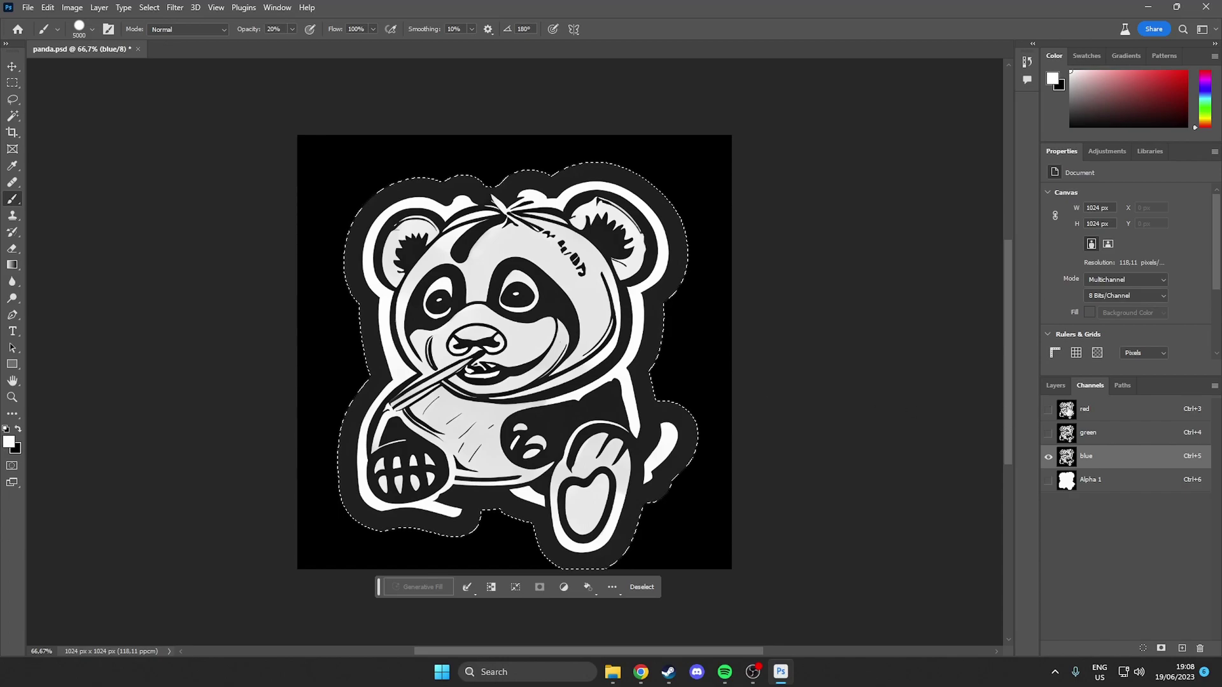
key(ctrl+3)
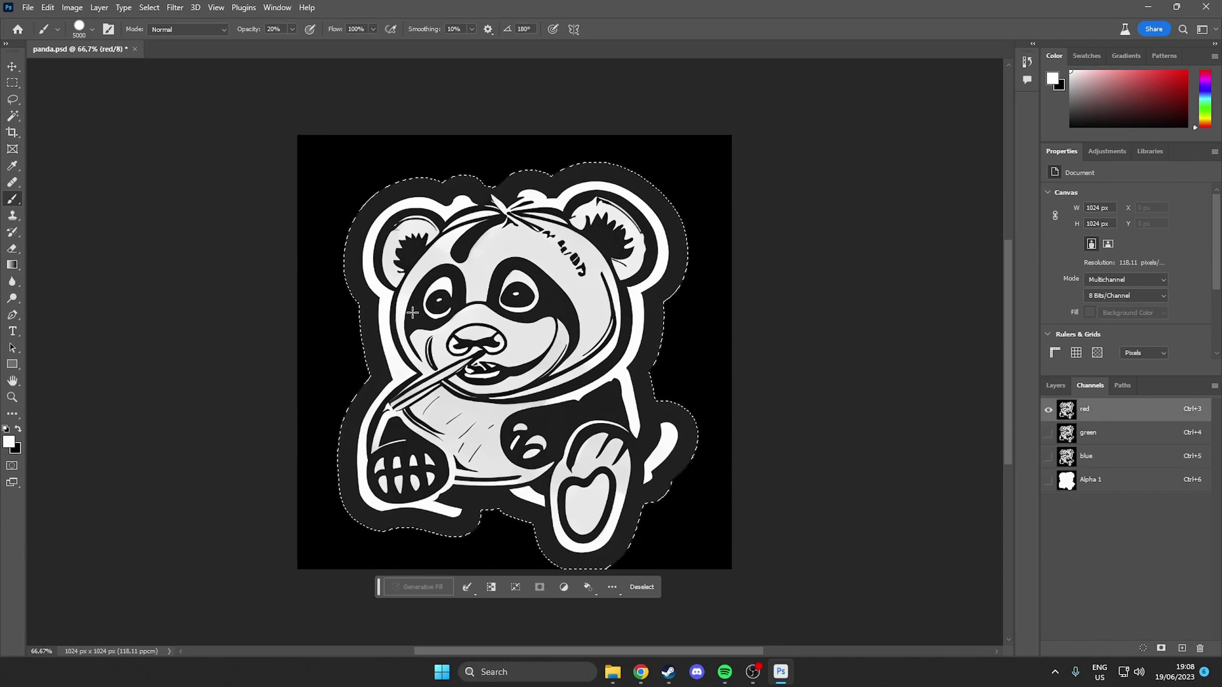
click(72, 8)
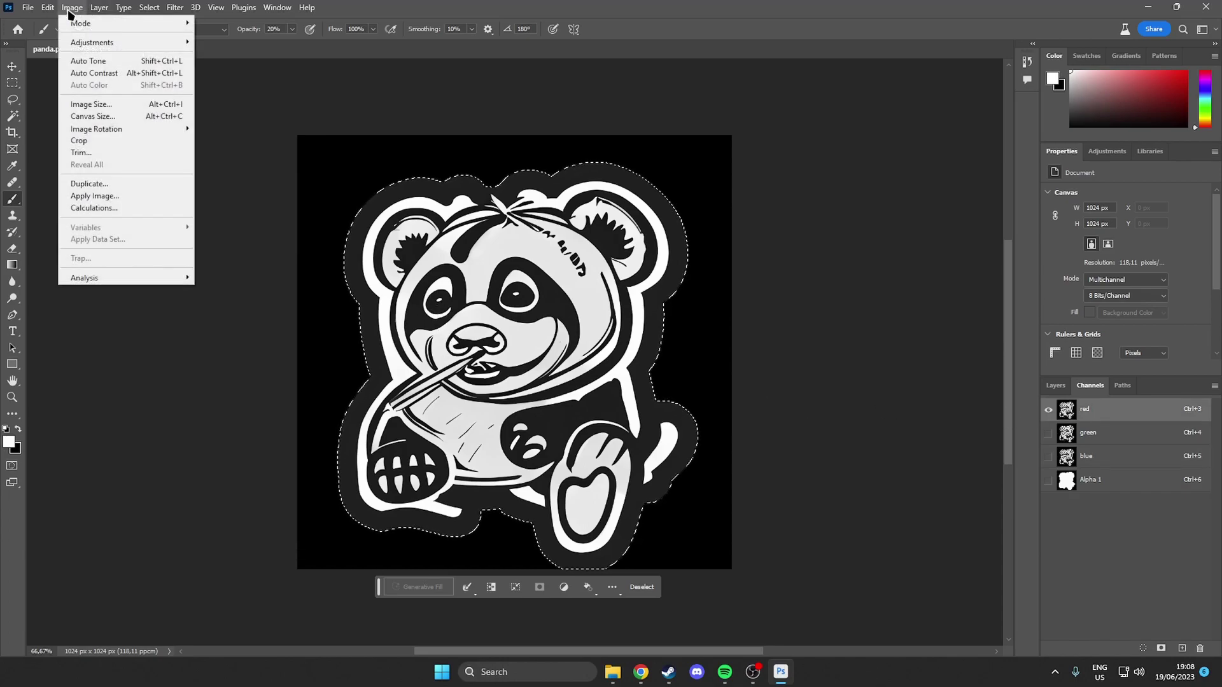
mouse_move(146, 43)
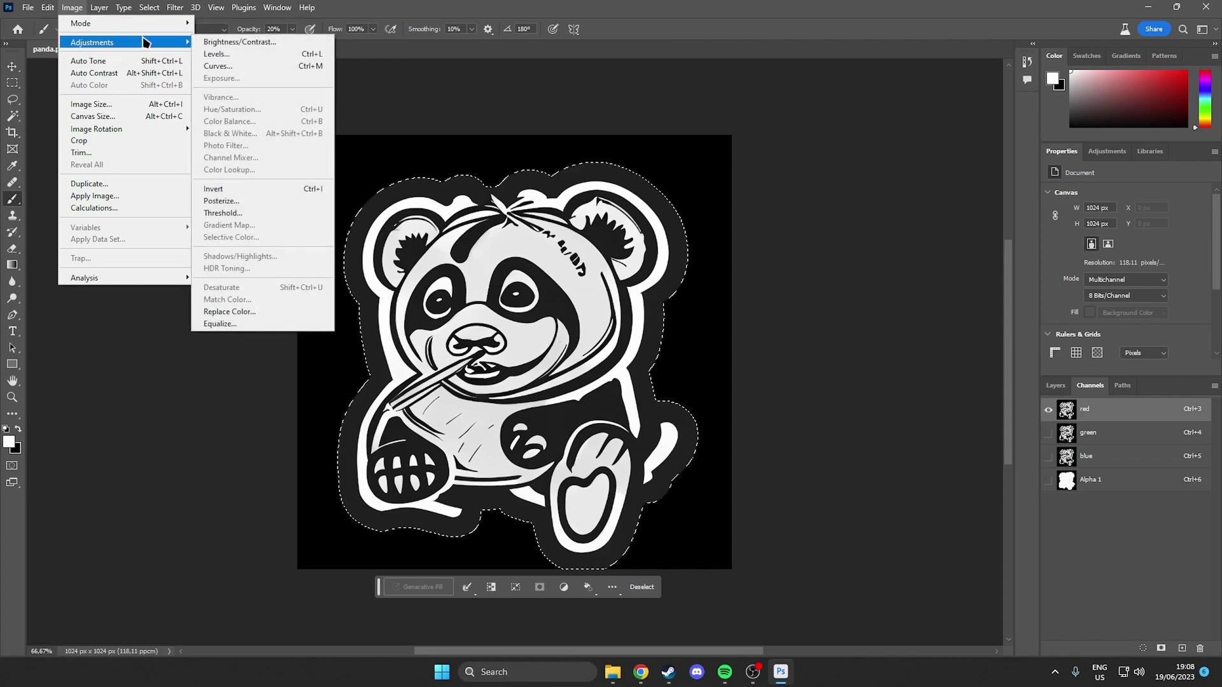
click(216, 55)
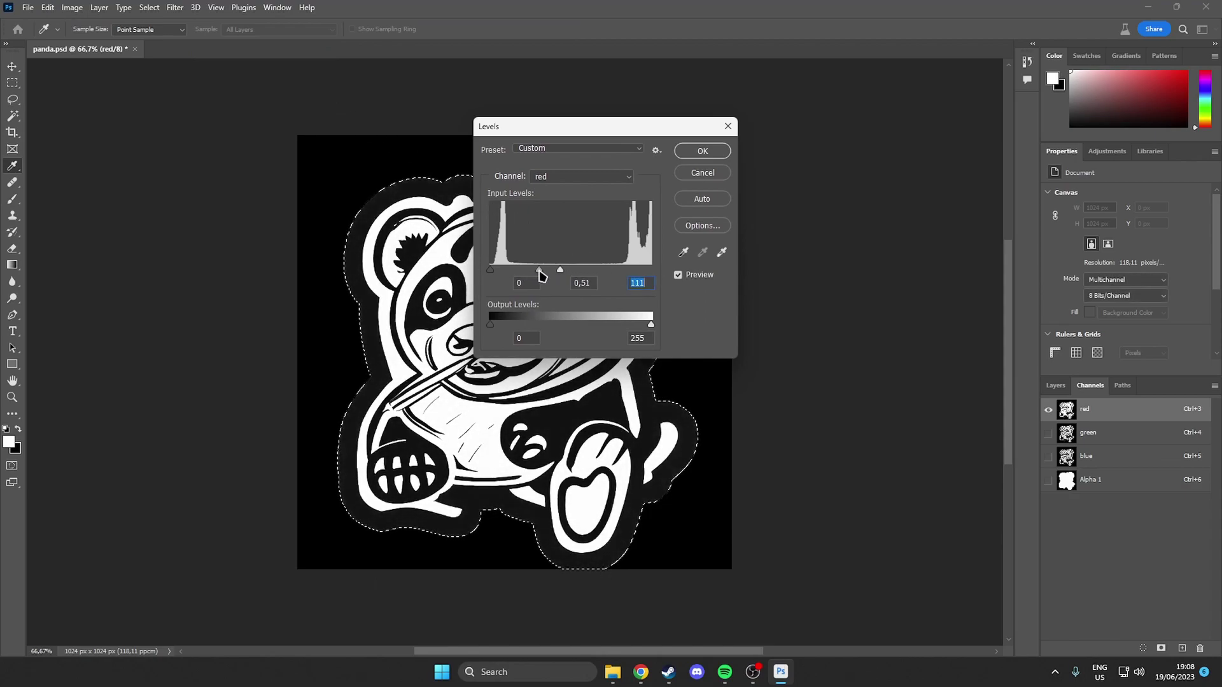
drag(567, 134, 862, 121)
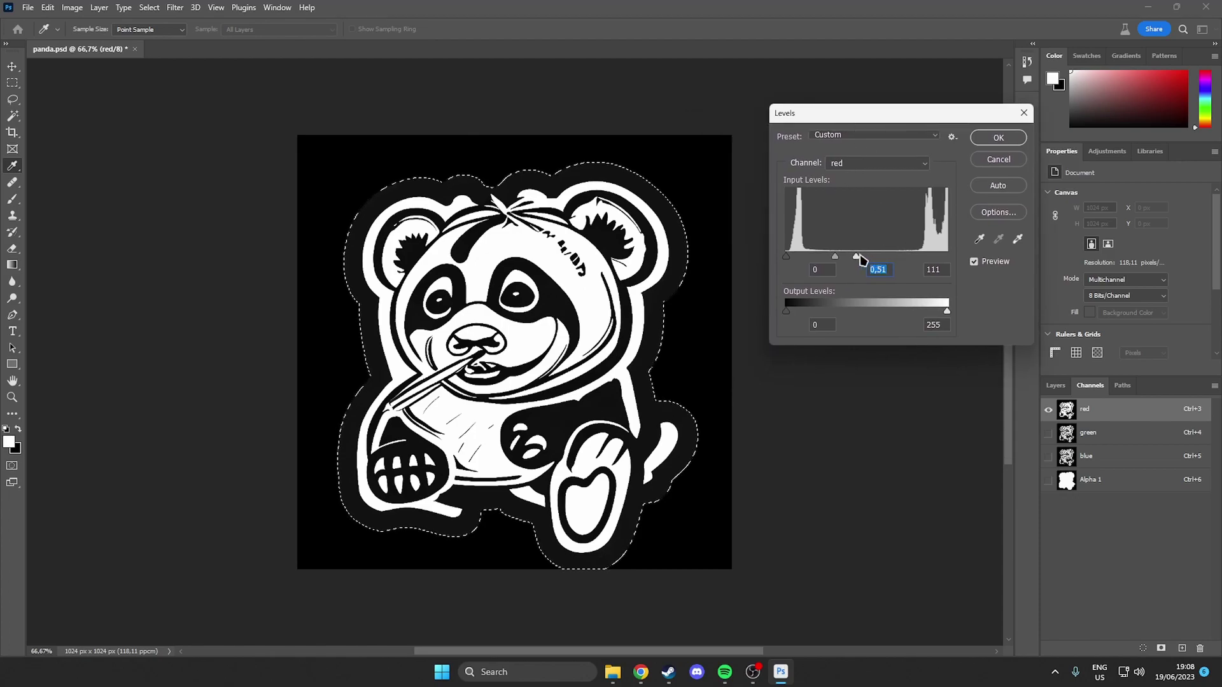
drag(858, 257, 932, 257)
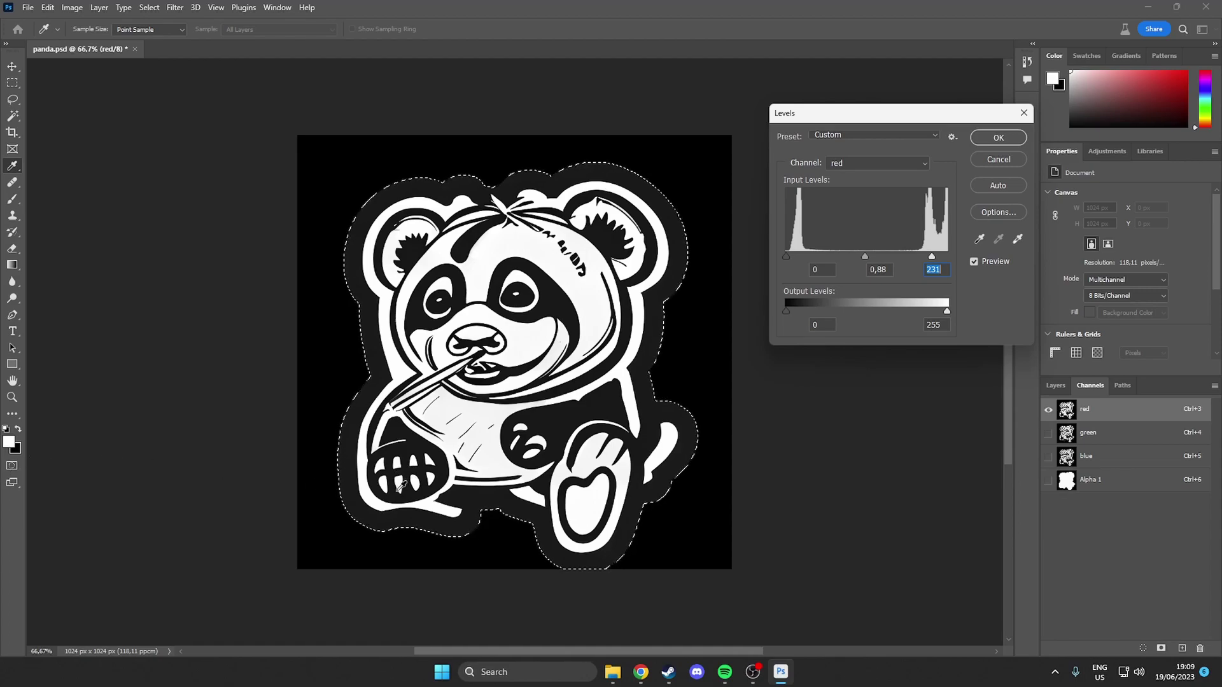
drag(932, 256, 870, 257)
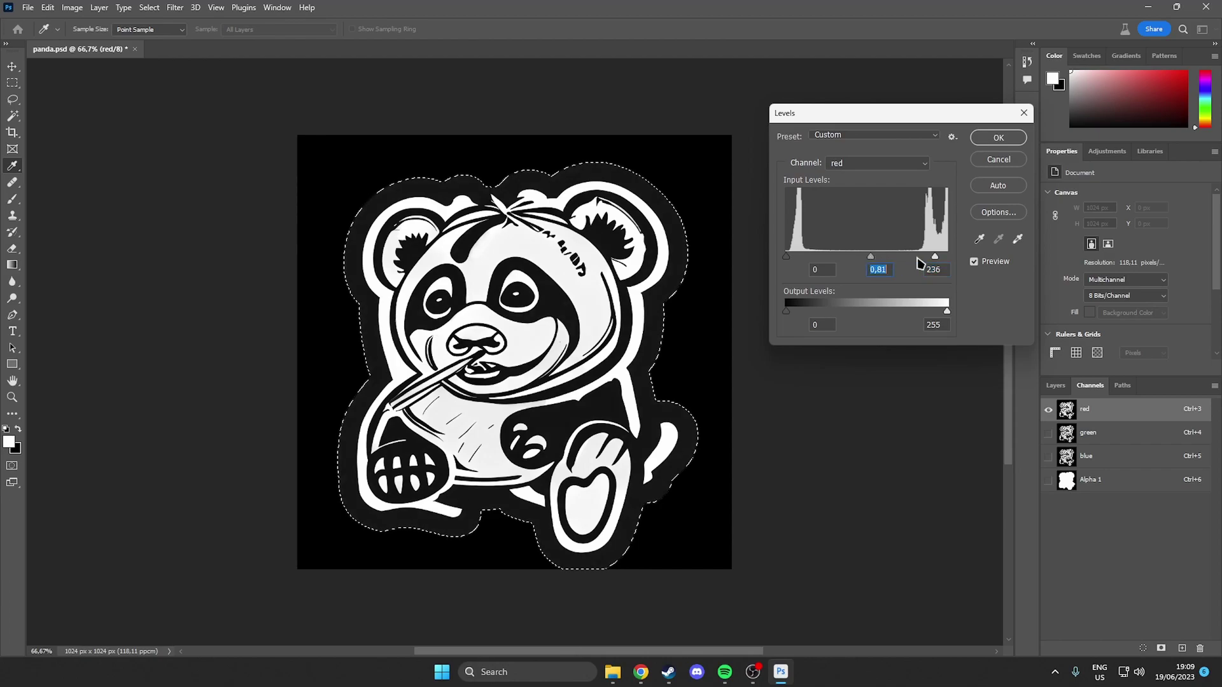
click(998, 138)
key(b)
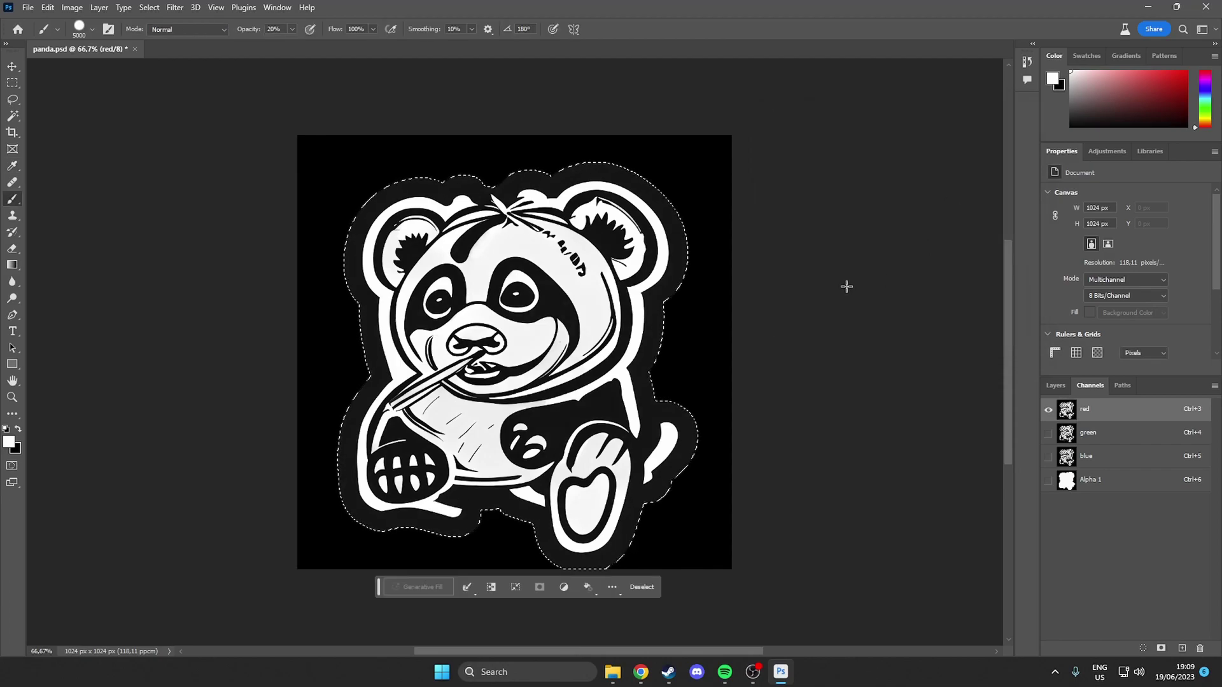
Toggle the green, blue and red channels' visibility to compare them.
click(1047, 433)
click(1048, 434)
click(1048, 435)
click(1048, 435)
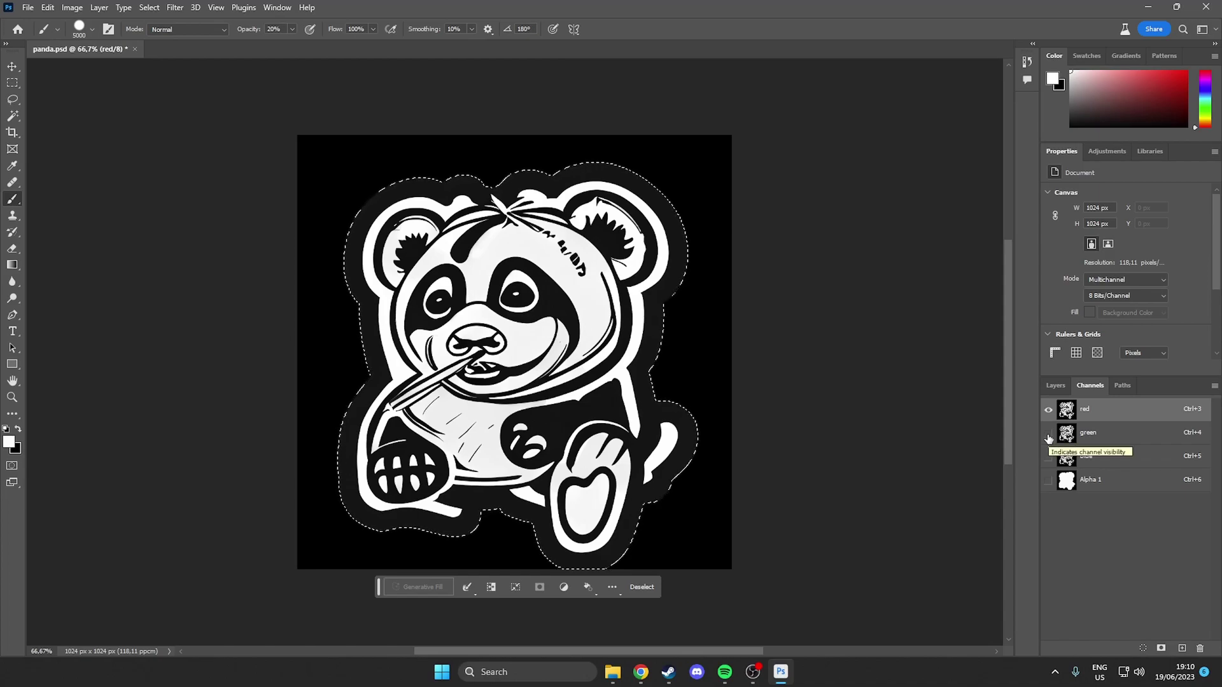
click(1048, 456)
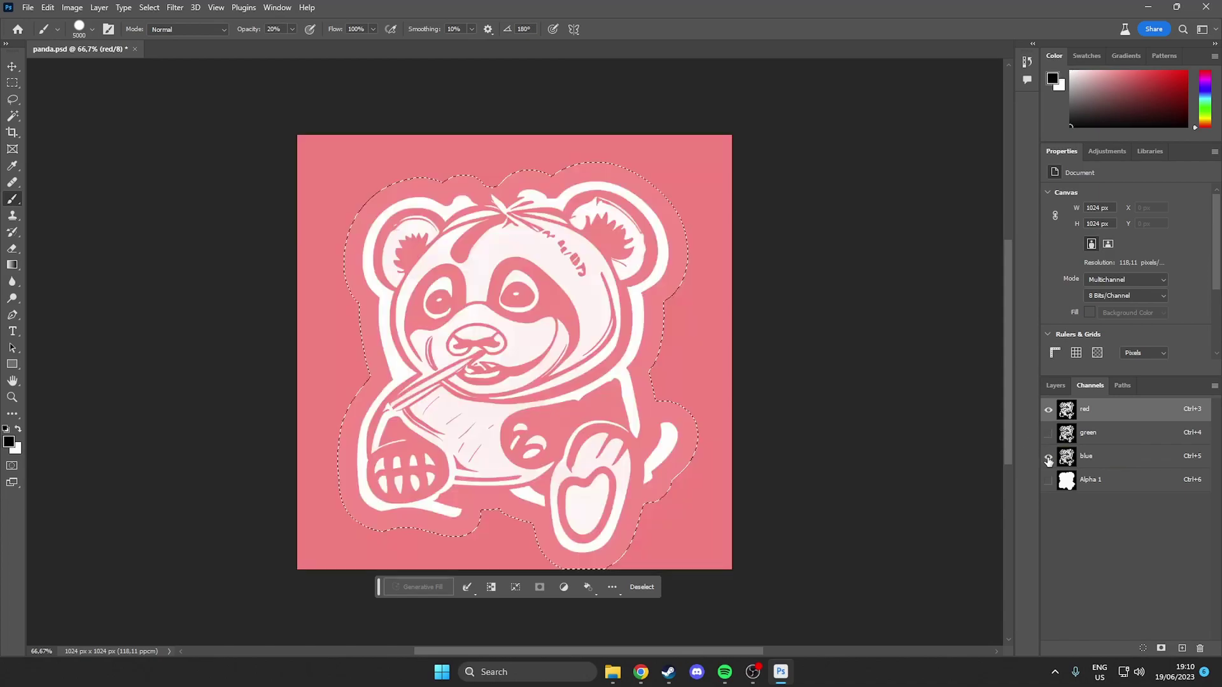
click(1049, 410)
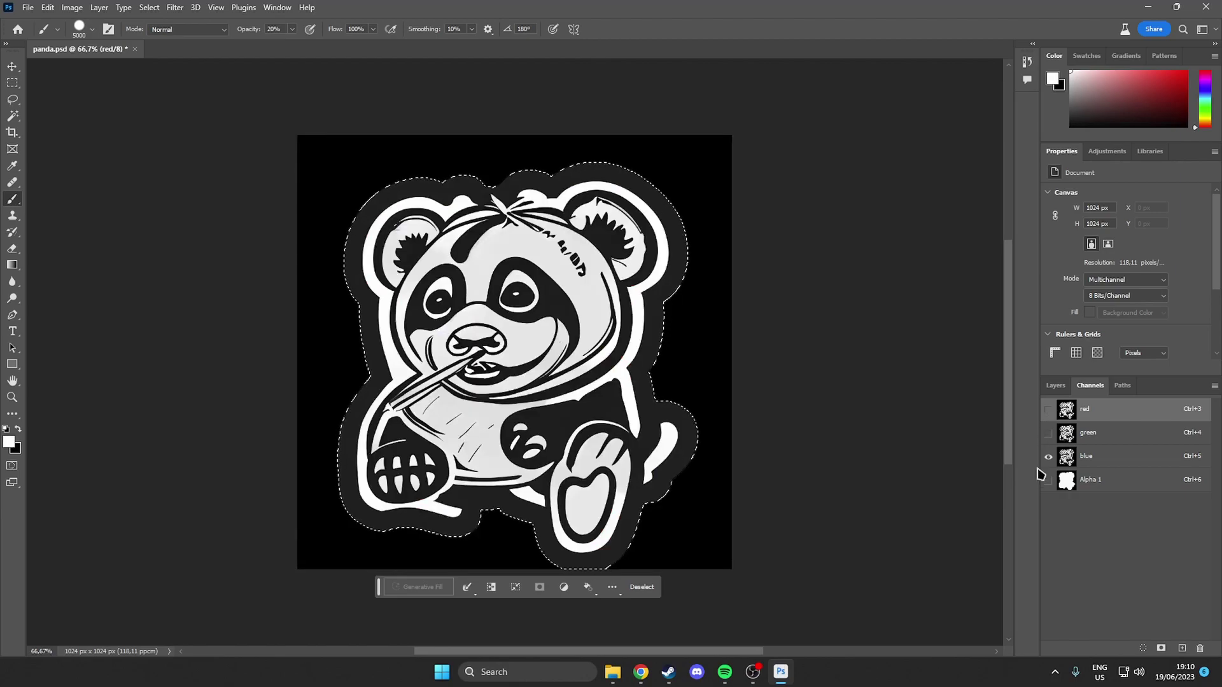
click(72, 8)
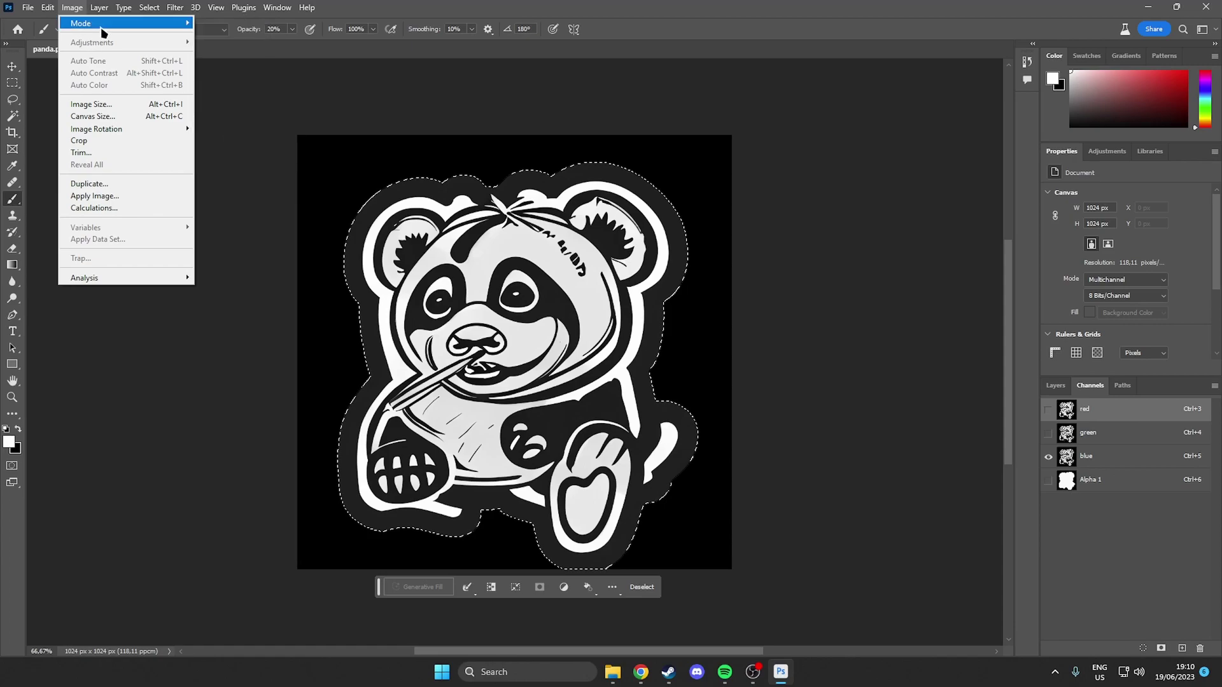
Apply Levels to the blue channel with input values 21, 1,33 and 224.
click(1085, 457)
click(72, 7)
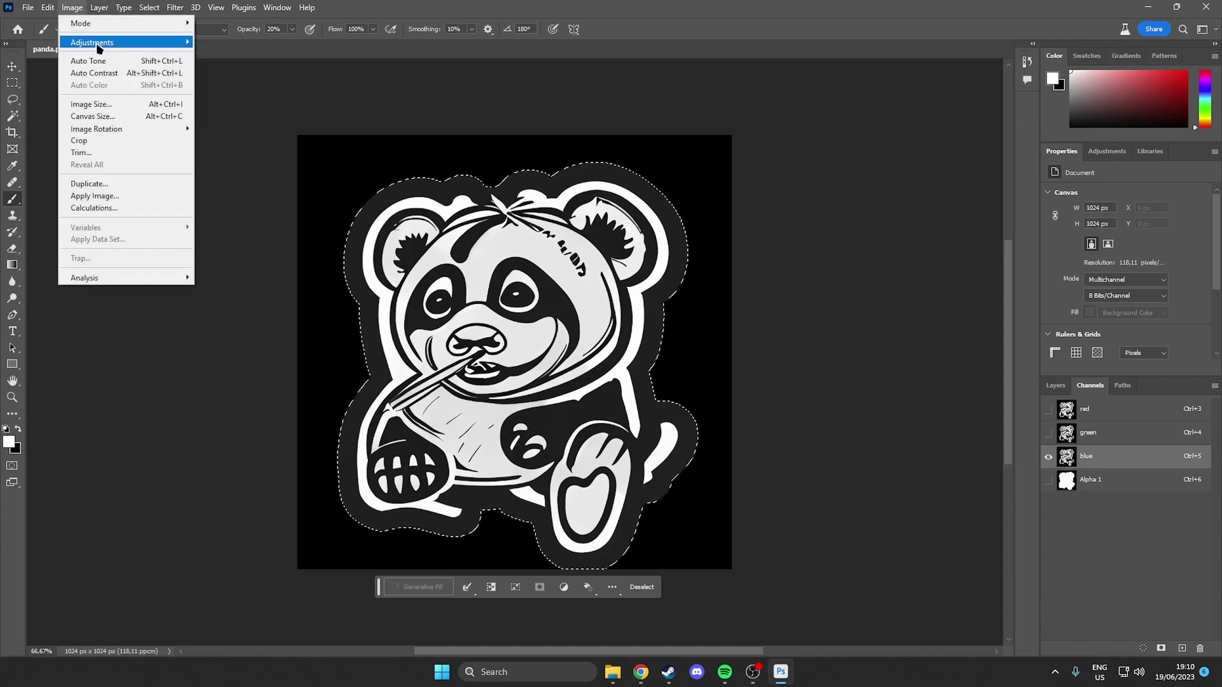
mouse_move(128, 42)
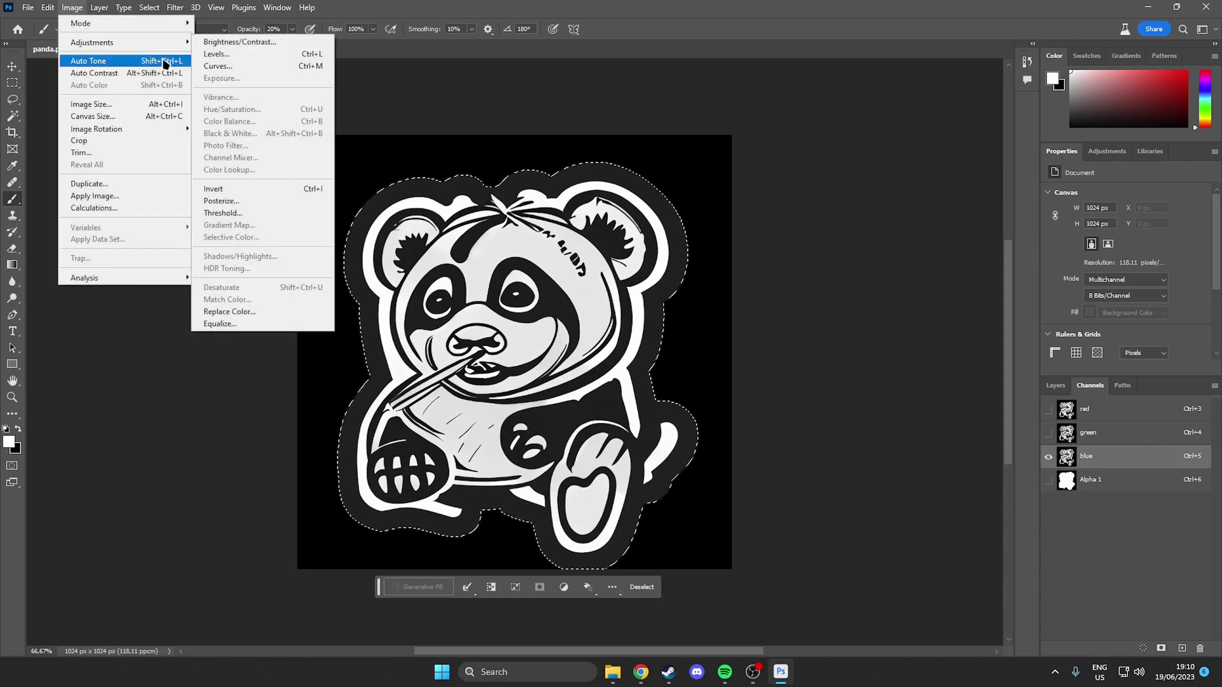
click(241, 60)
drag(866, 258, 901, 259)
drag(787, 257, 800, 259)
drag(899, 258, 859, 259)
mouse_move(947, 257)
mouse_down()
mouse_move(901, 262)
mouse_move(927, 259)
mouse_up()
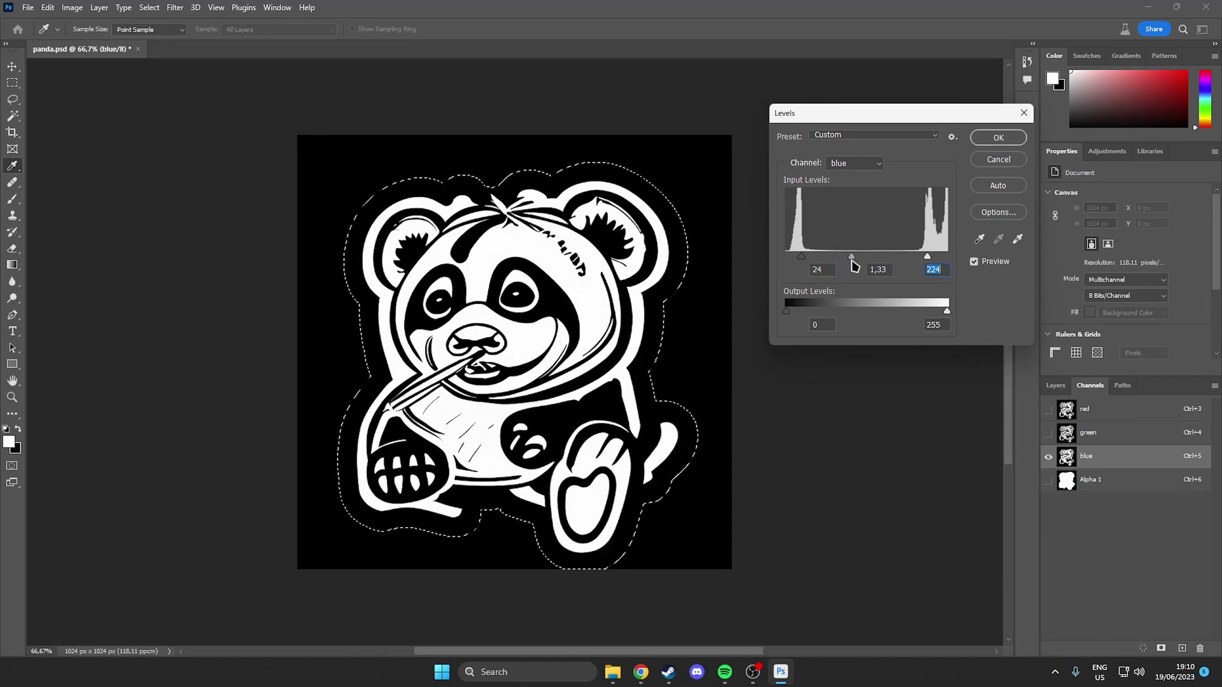
drag(800, 256, 802, 257)
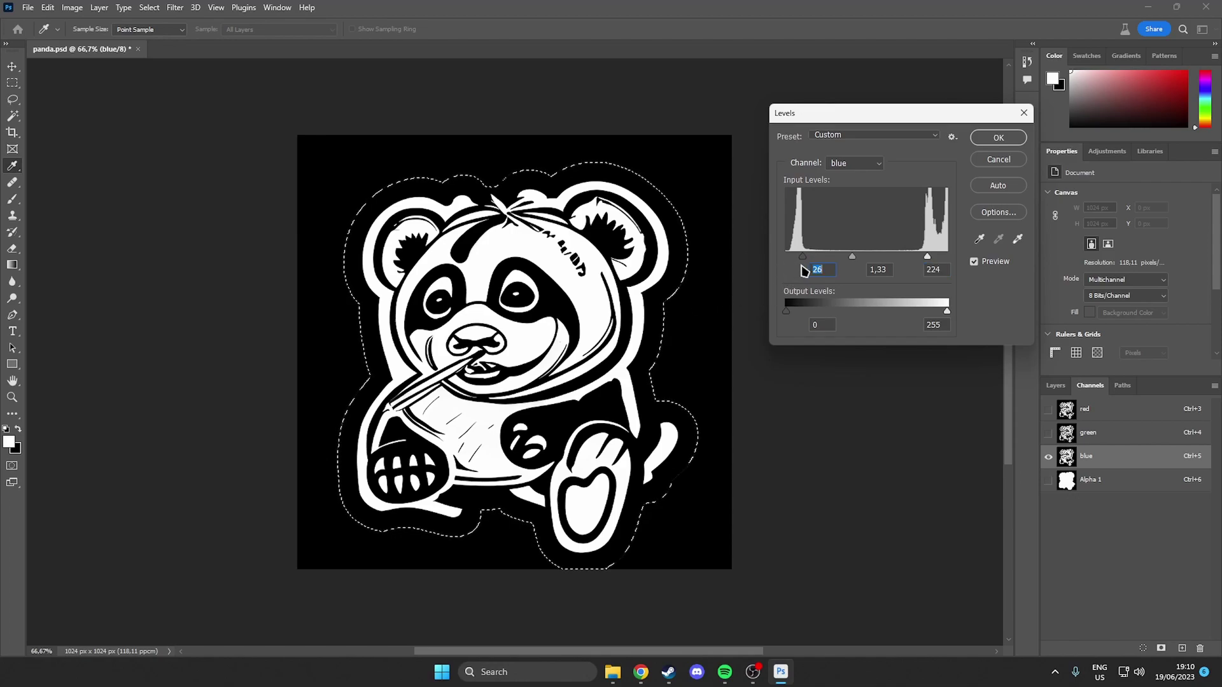
key(Down)
key(Down)
key(Down)
key(Down)
key(Down)
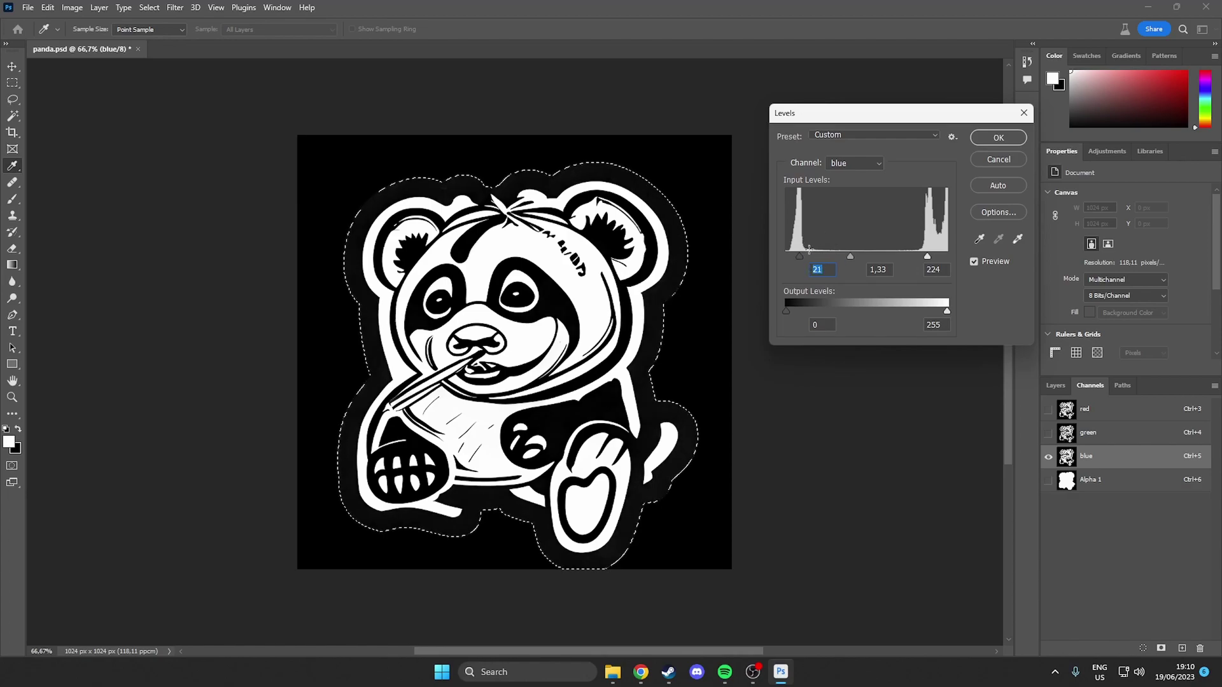
click(994, 140)
key(b)
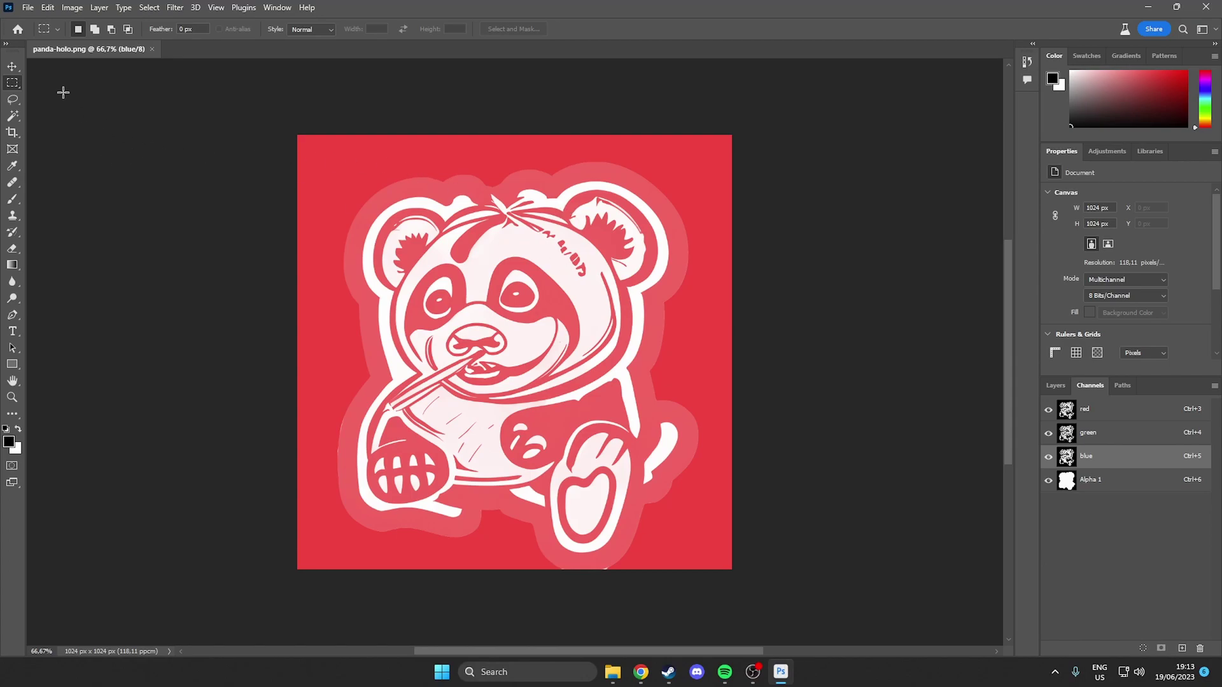
Check the Save As format list, then cancel without saving a PSD.
click(28, 8)
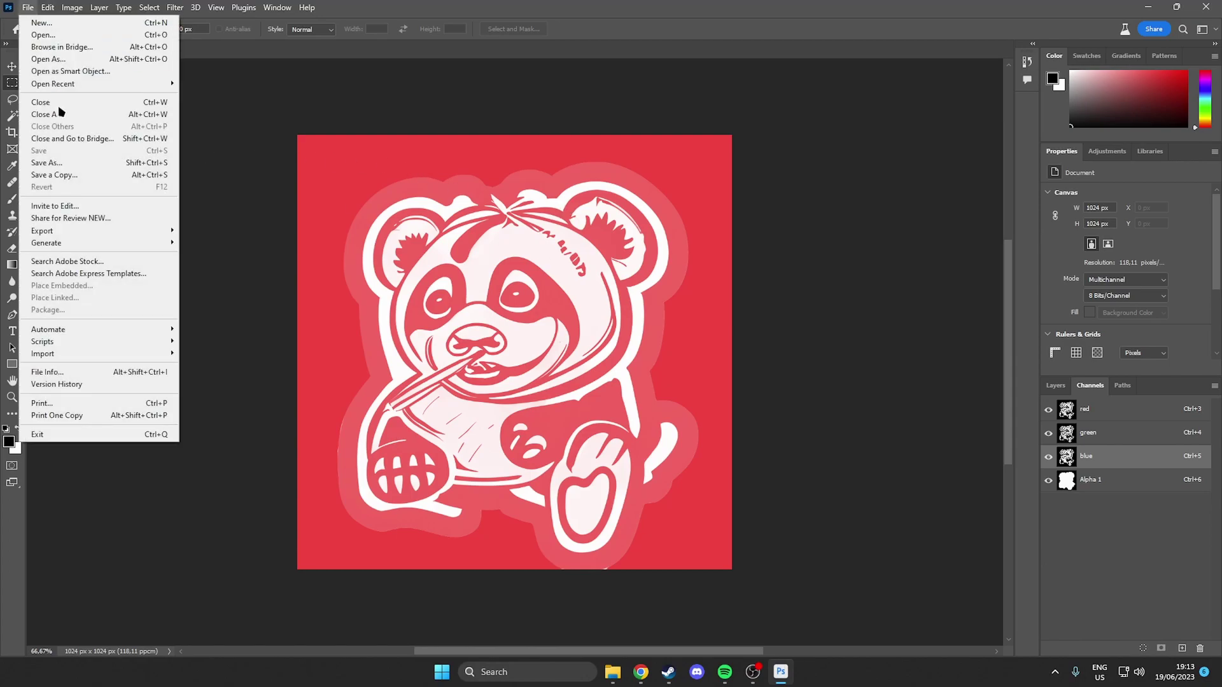
click(61, 163)
click(173, 295)
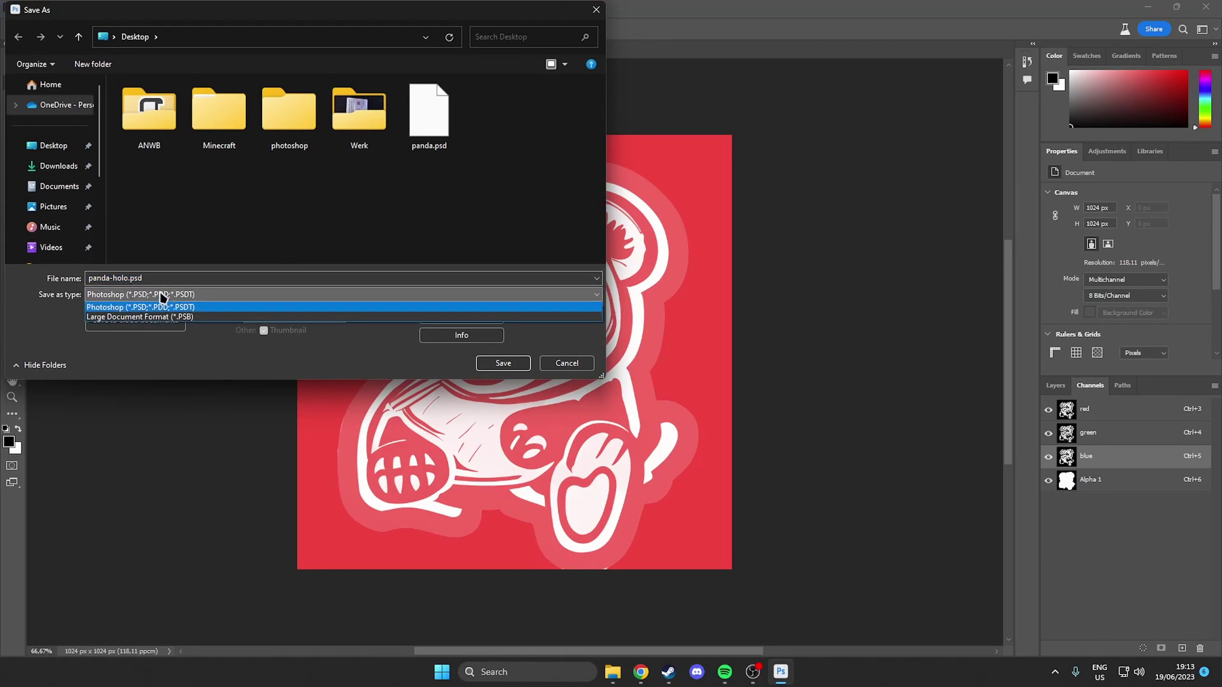
click(178, 301)
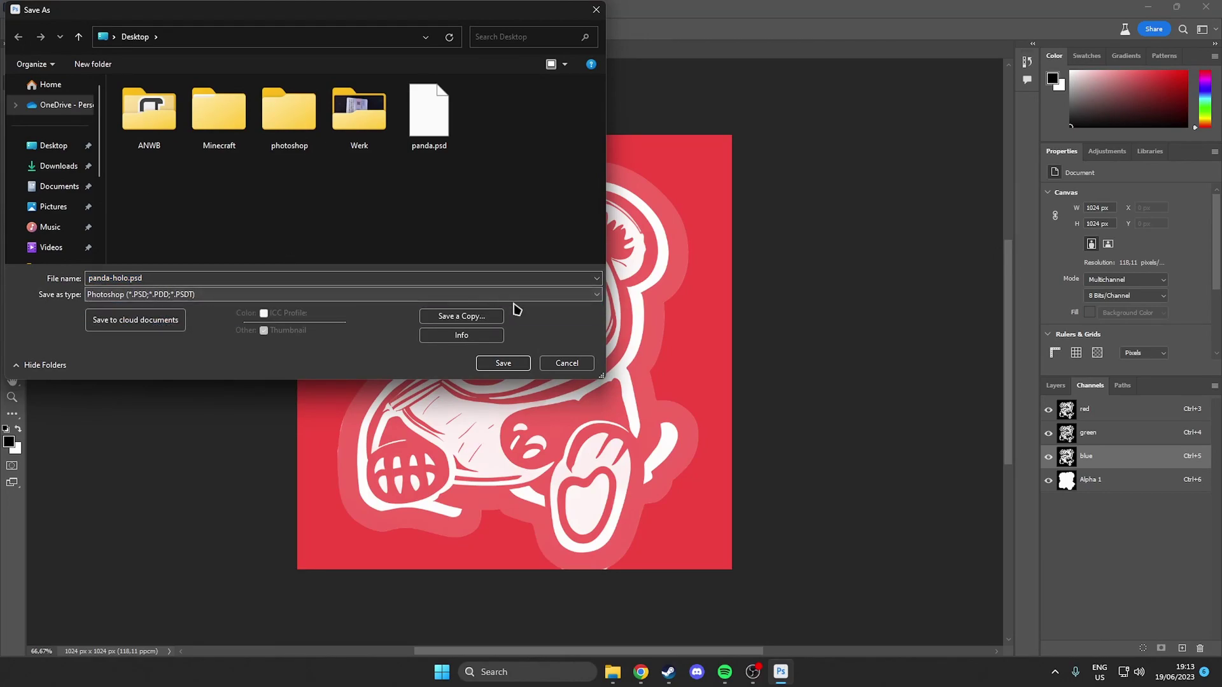
click(566, 362)
Quick Export the holo mask as panda-holo.png on the Desktop.
click(28, 7)
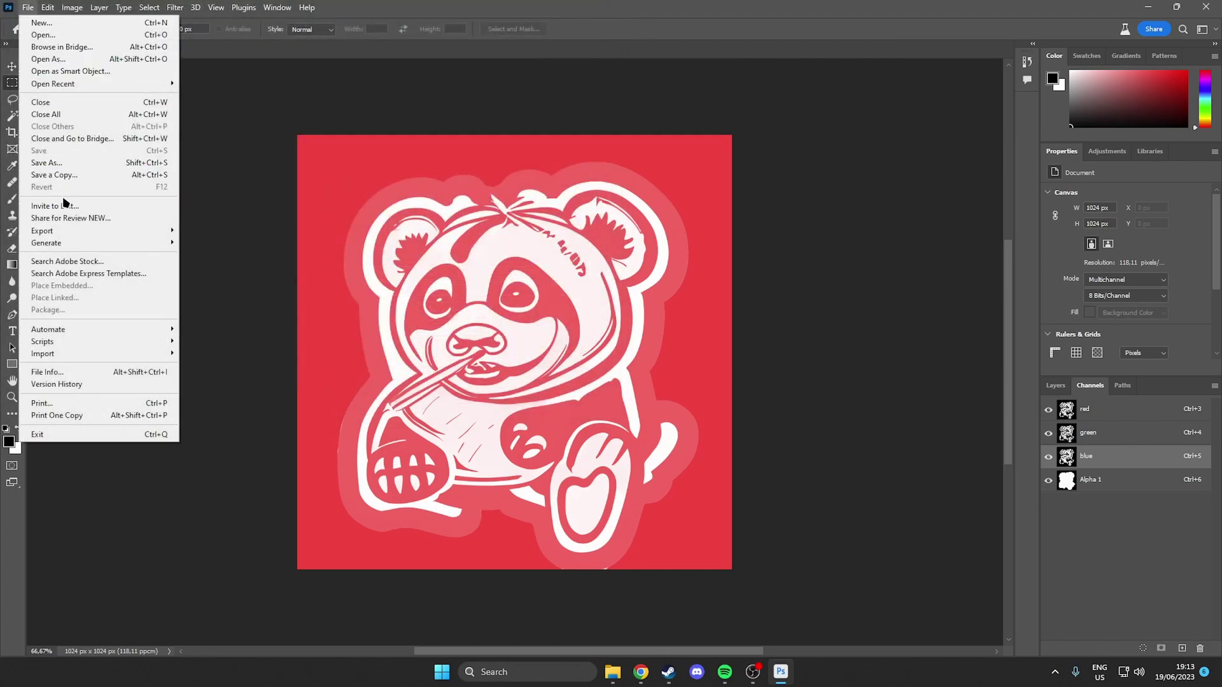
mouse_move(93, 236)
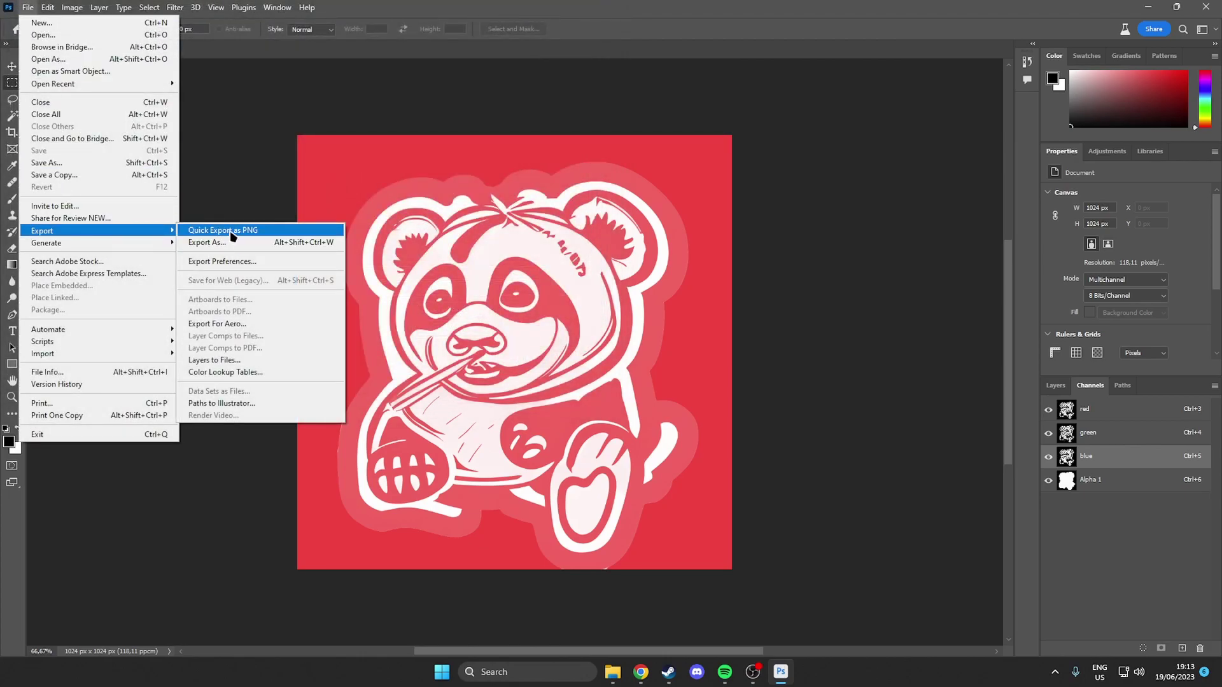
click(231, 236)
click(117, 277)
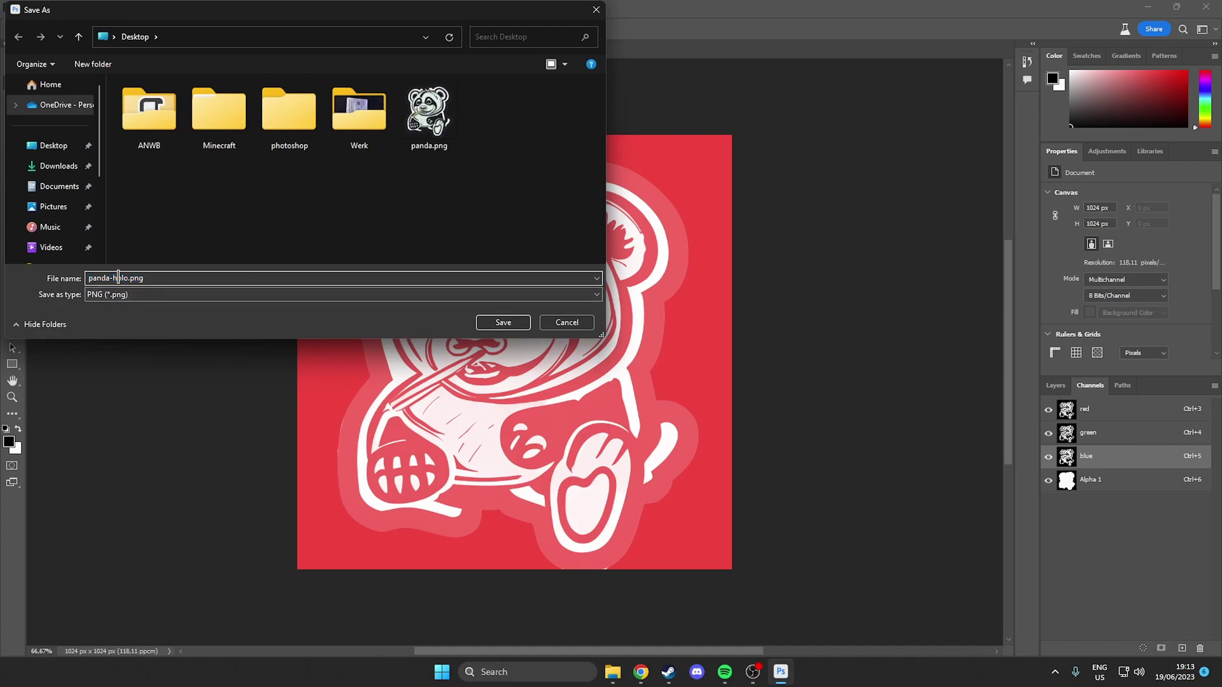
double_click(118, 278)
click(109, 278)
double_click(118, 277)
click(108, 278)
double_click(108, 278)
drag(113, 278, 164, 294)
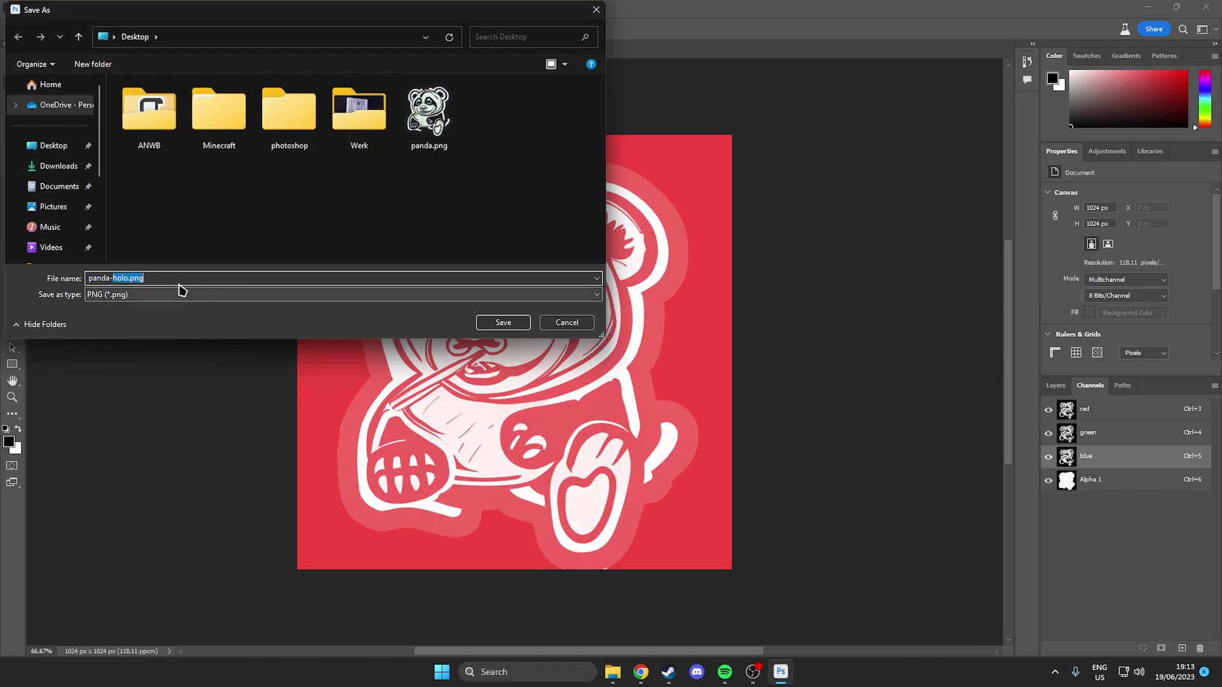
click(182, 289)
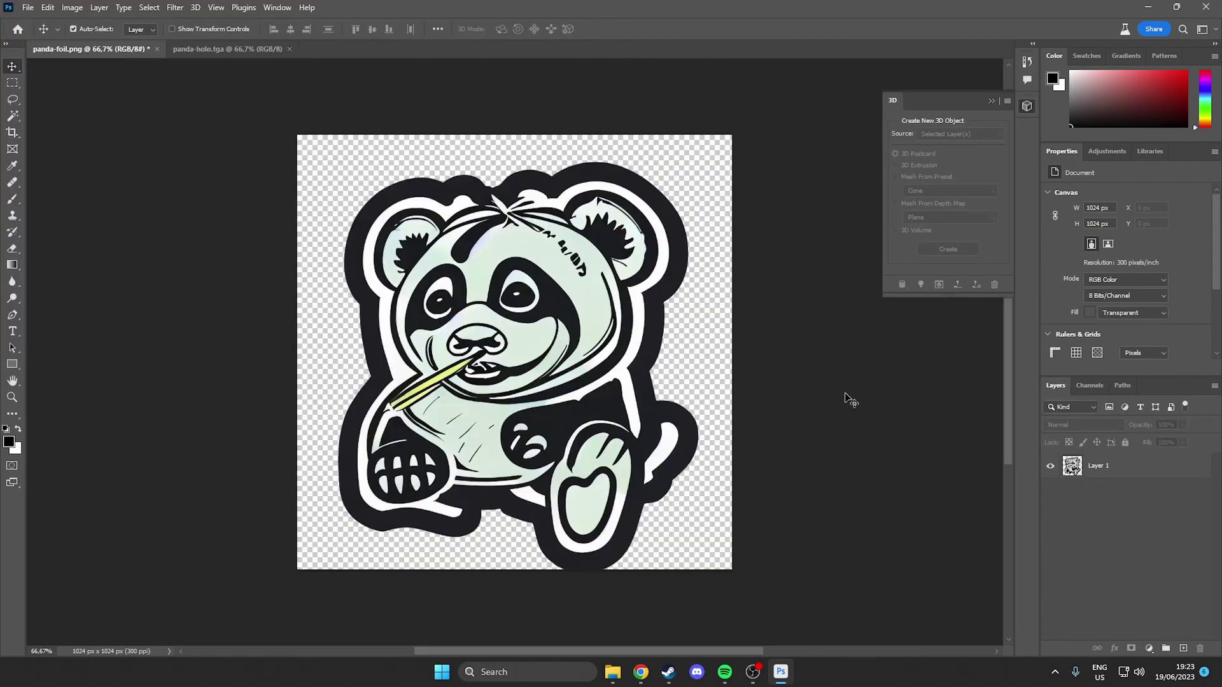
Select Layer 1 of the panda-foil.png image, briefly checking its channels.
click(1102, 469)
click(1089, 386)
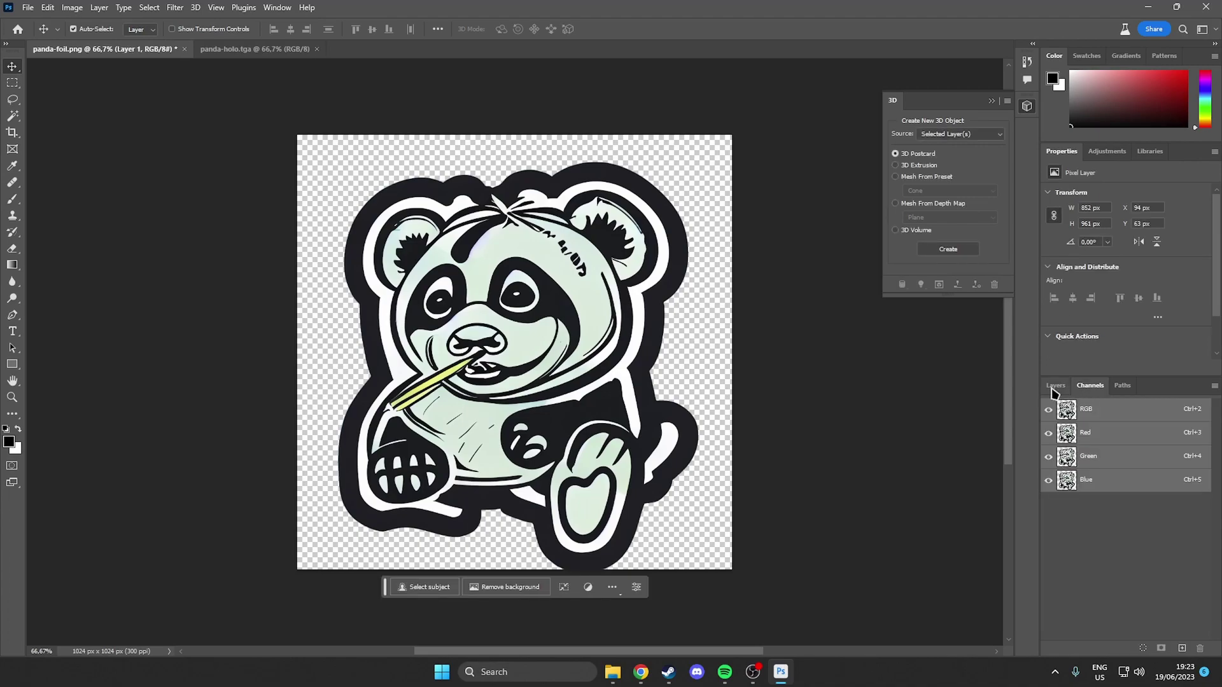
click(1053, 387)
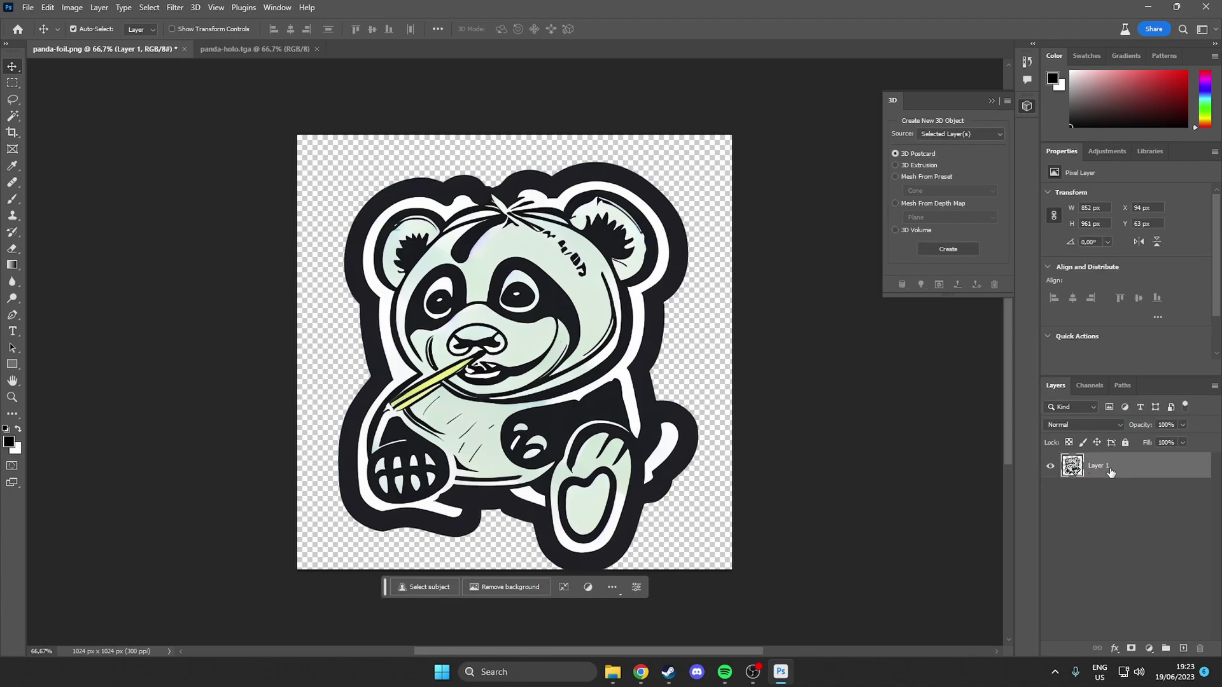
Generate a normal map from panda-foil's Layer 1 using Filter > 3D with default settings.
click(1089, 387)
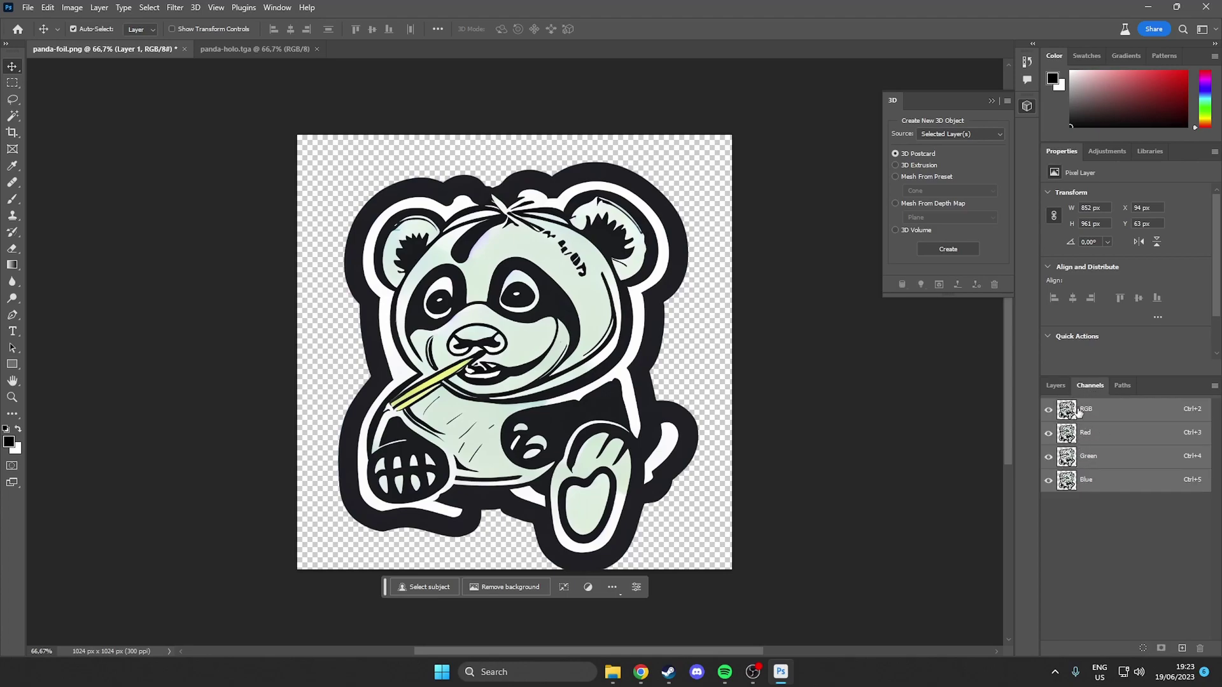
click(1055, 385)
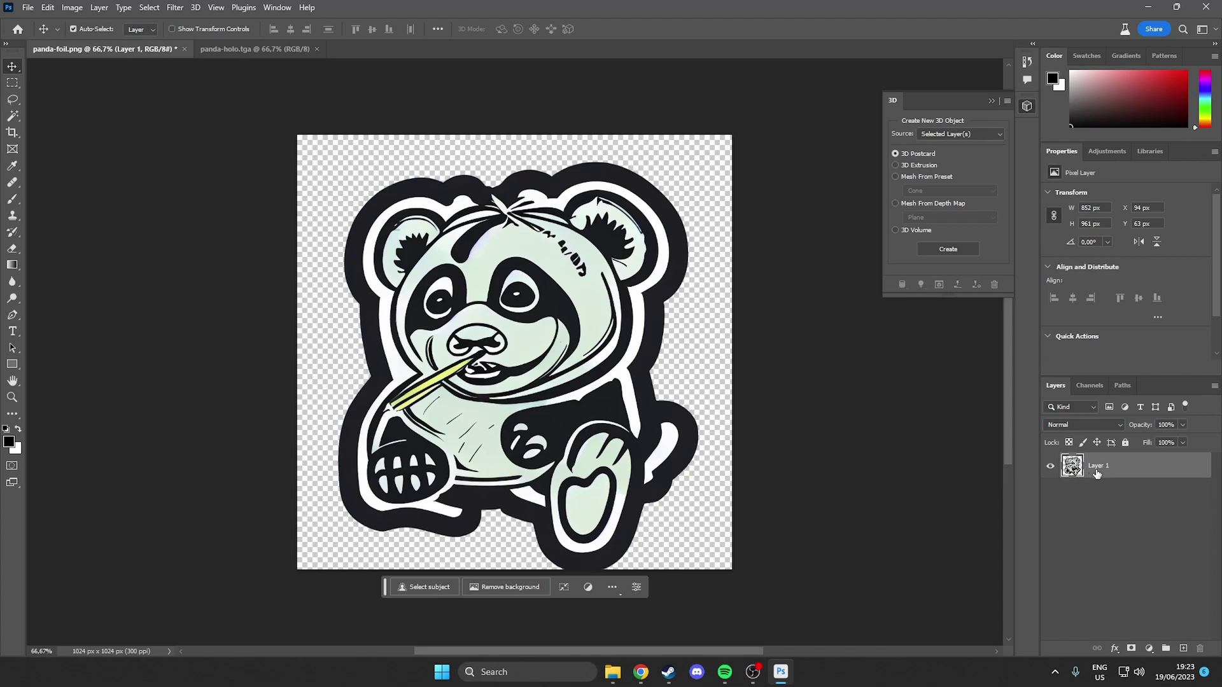
click(175, 7)
mouse_move(199, 161)
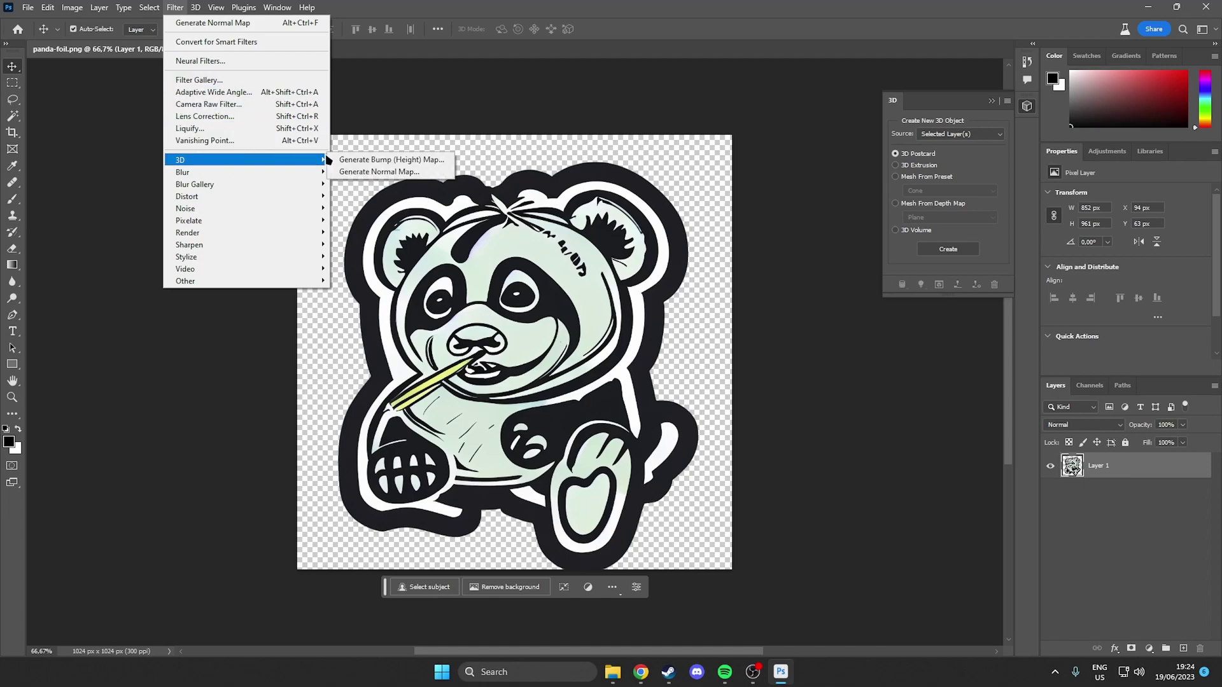
click(369, 172)
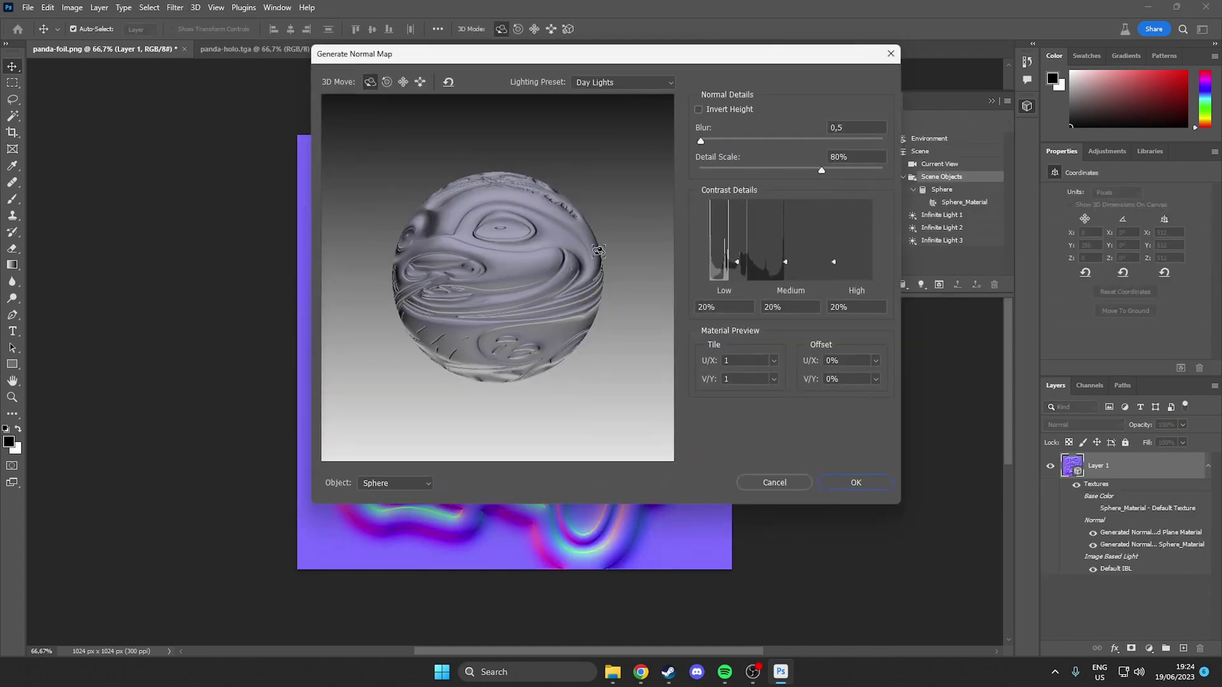
click(852, 478)
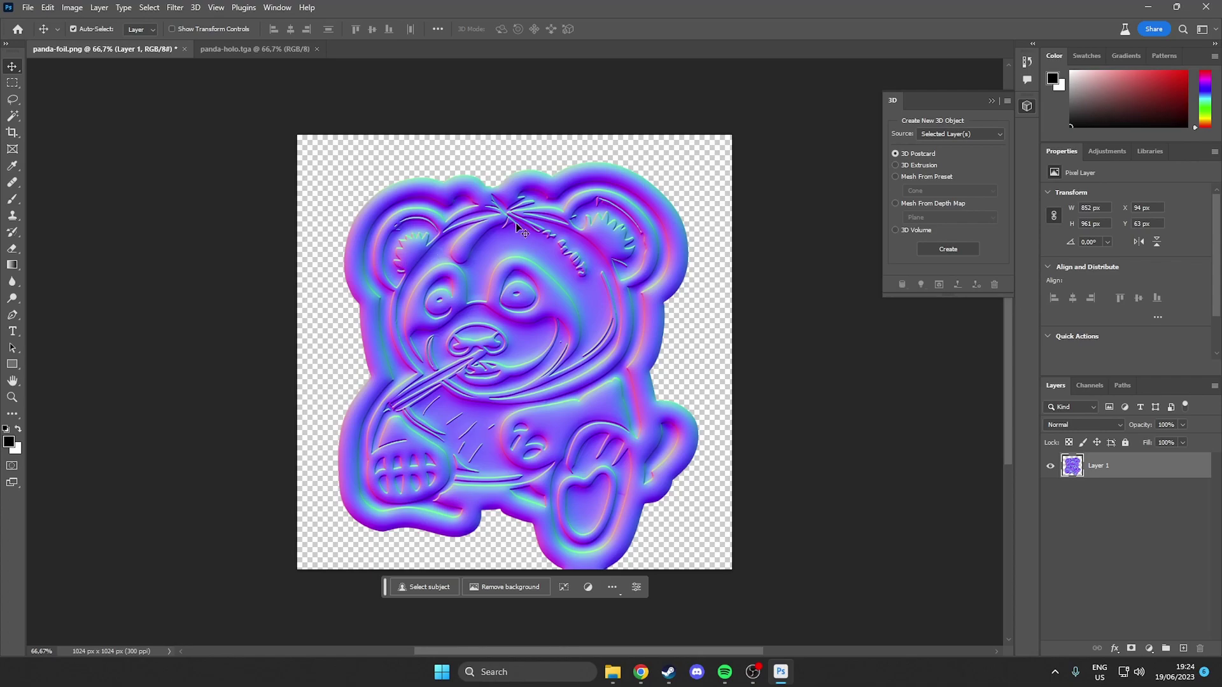
Browse the save dialog's format list, then dismiss it.
click(28, 7)
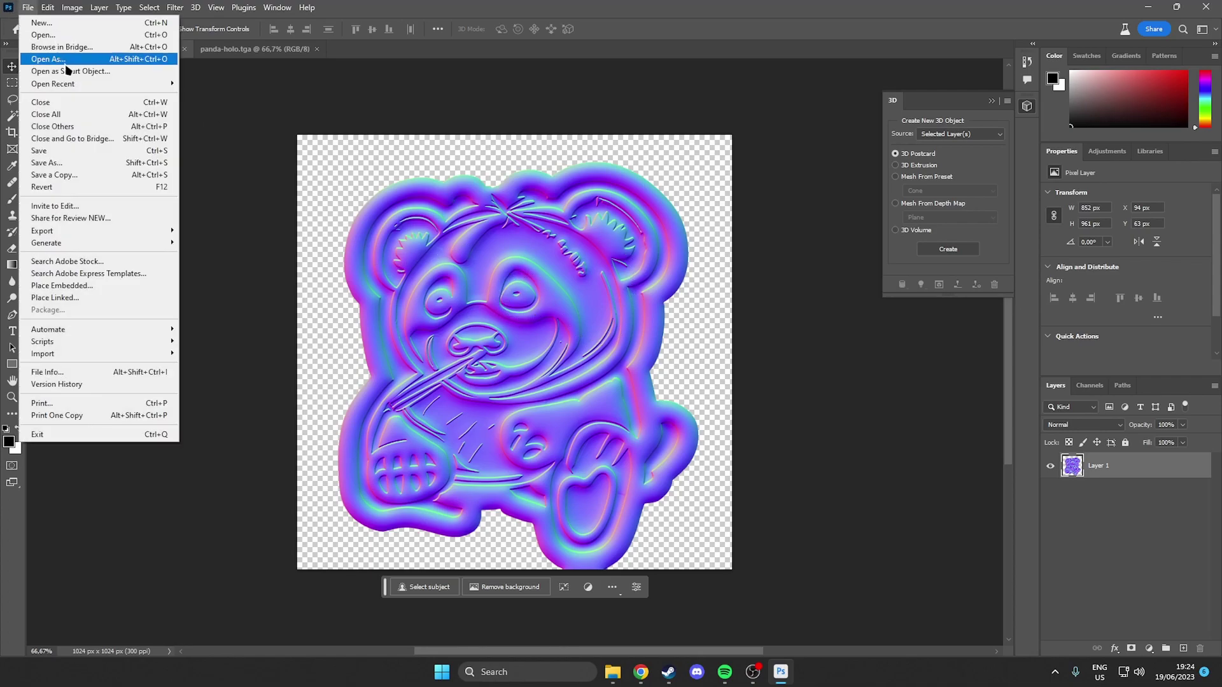
click(51, 163)
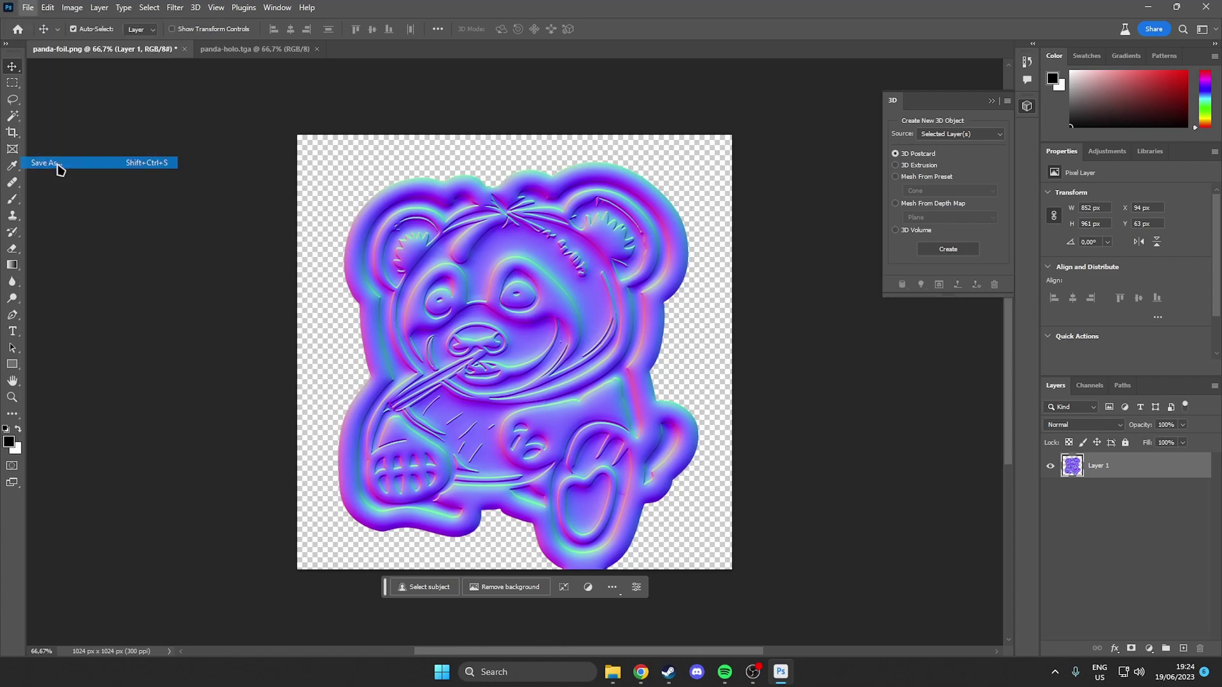
click(185, 295)
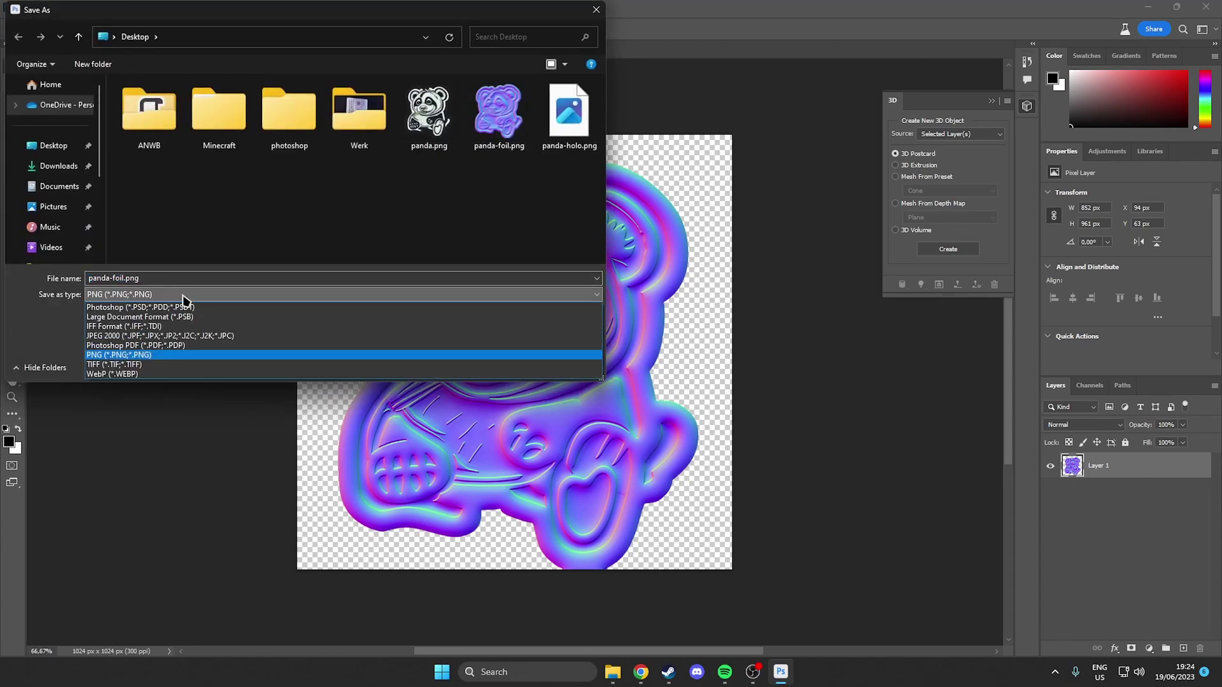
click(171, 297)
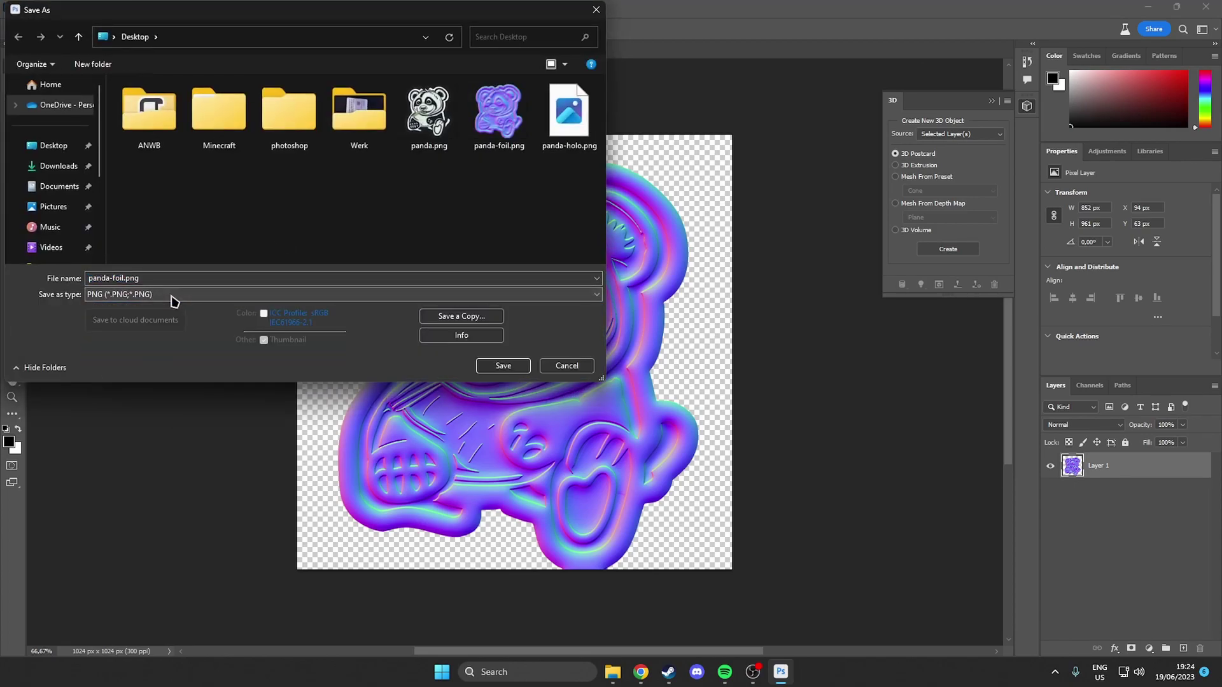
click(161, 297)
click(161, 296)
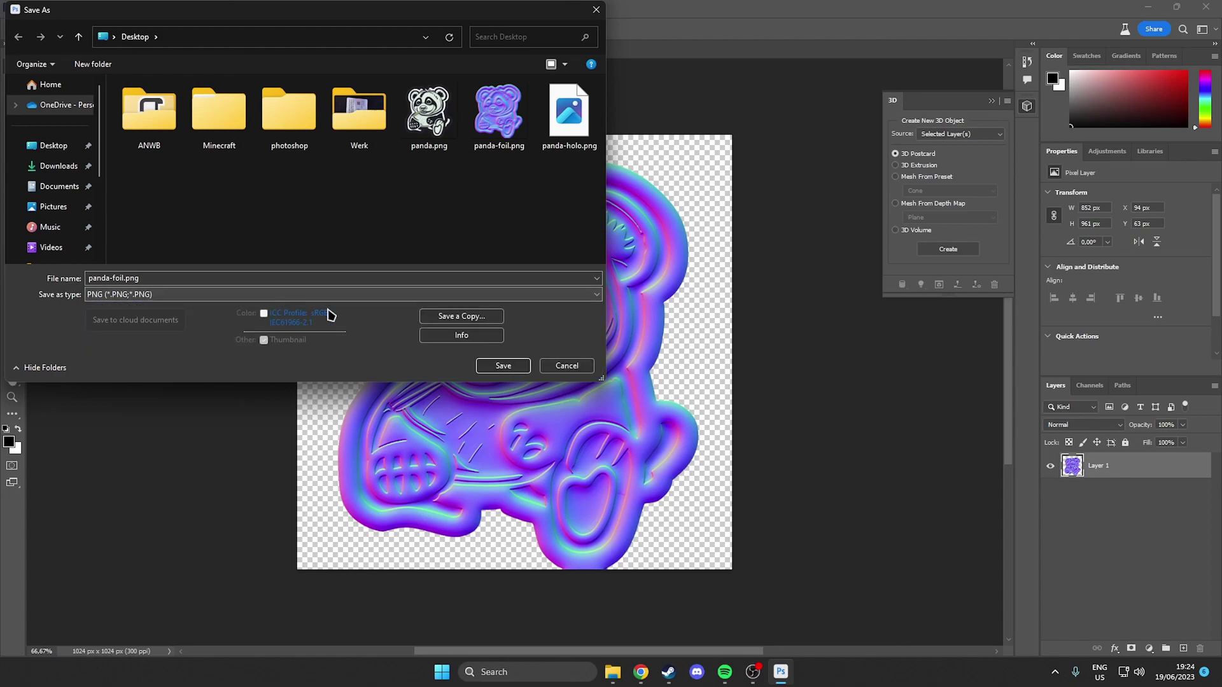
click(560, 363)
Save a Targa copy named panda-foil.tga and confirm the Targa options.
click(27, 7)
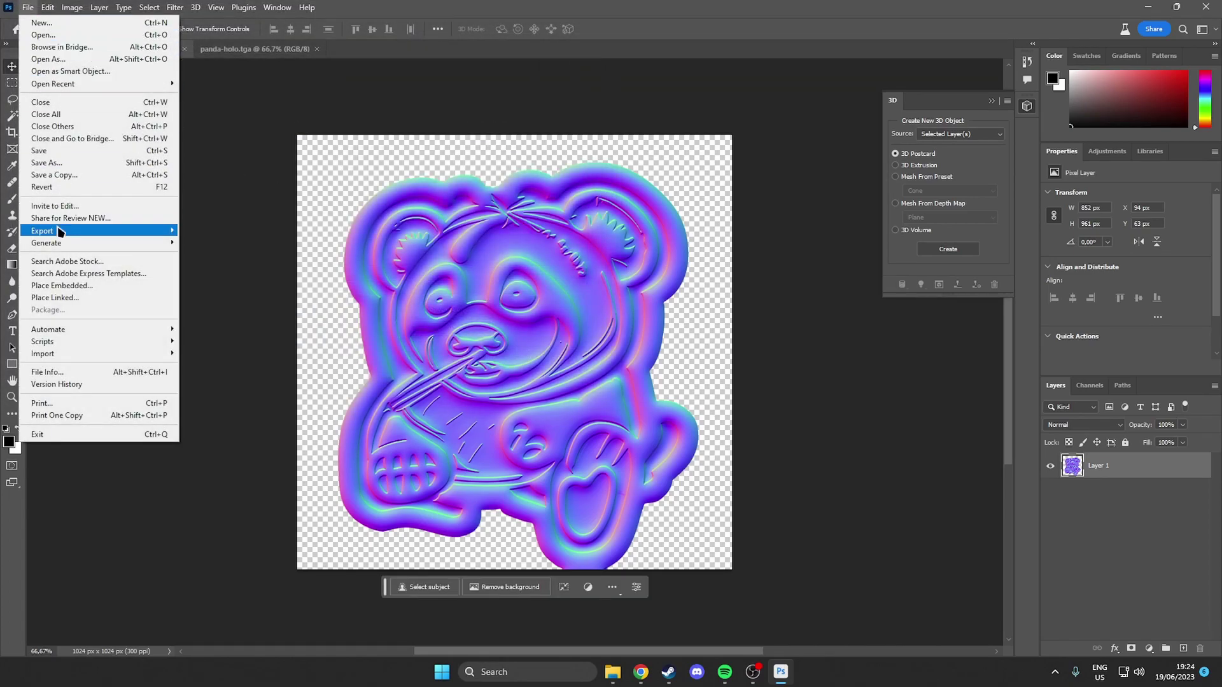
click(57, 179)
click(151, 295)
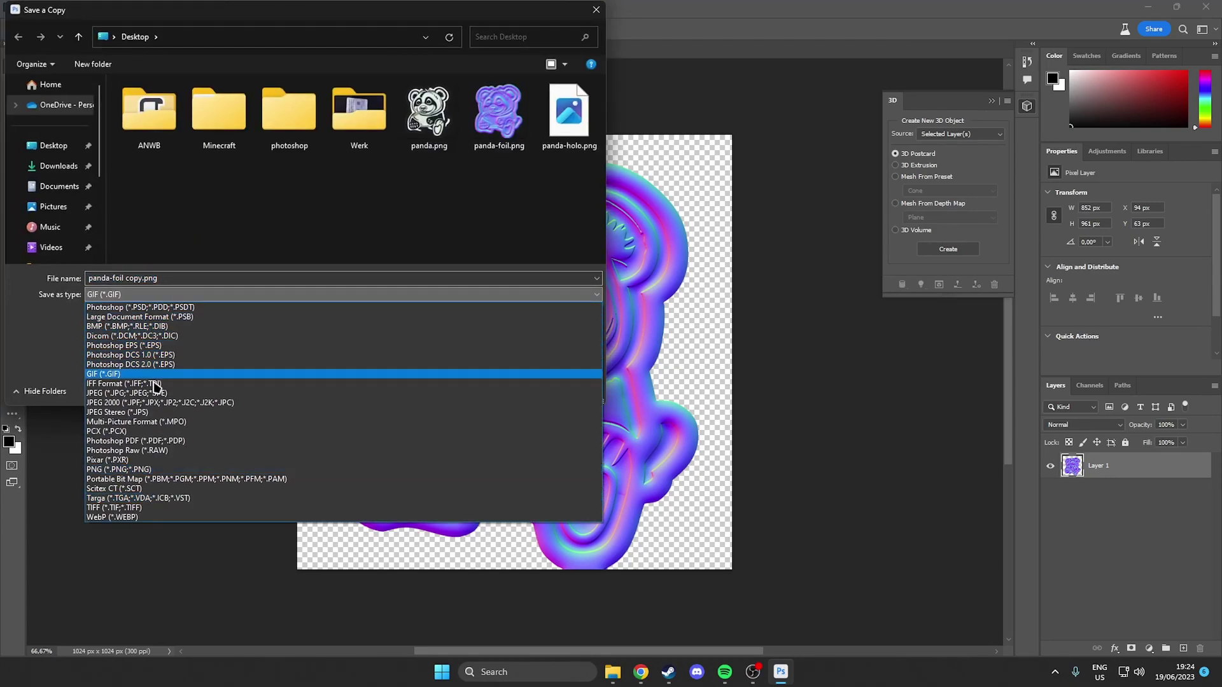
click(127, 499)
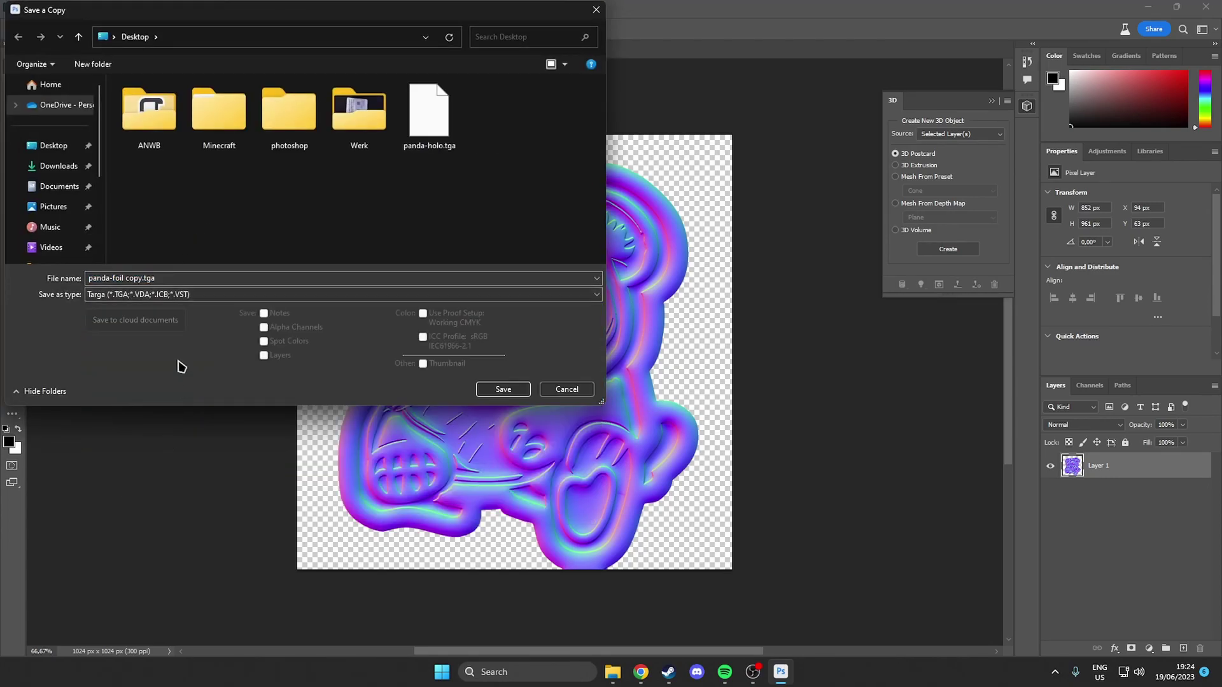
drag(144, 280, 125, 280)
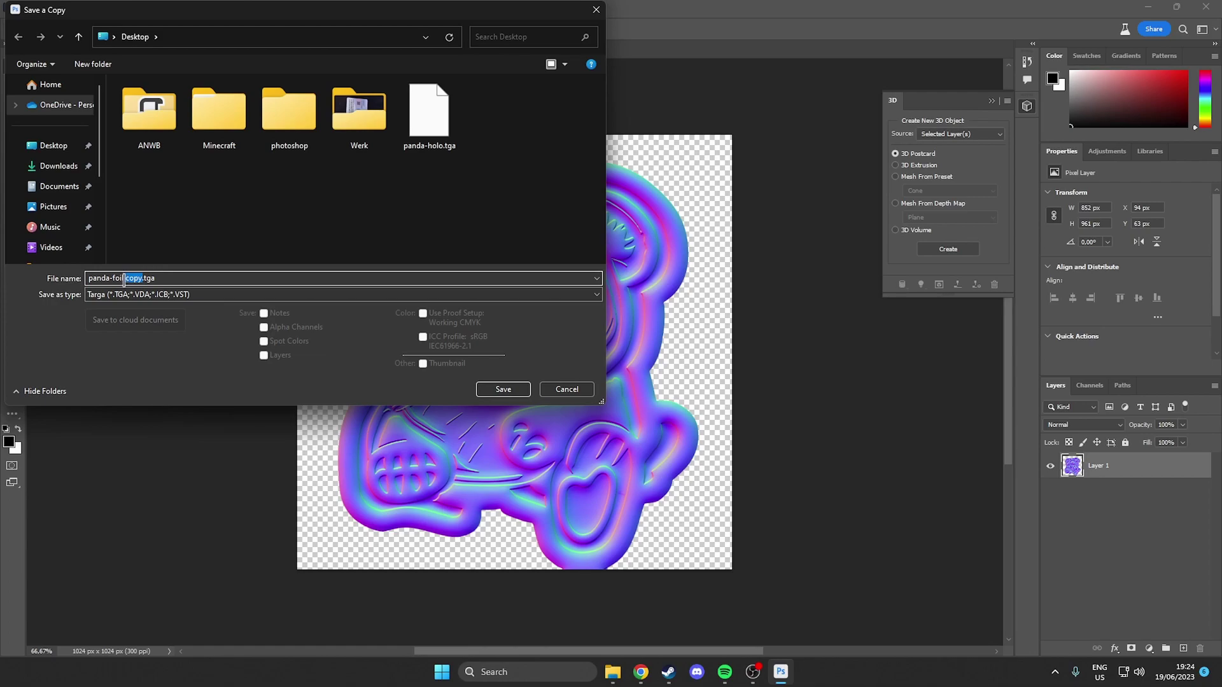
key(BackSpace)
click(502, 390)
click(646, 221)
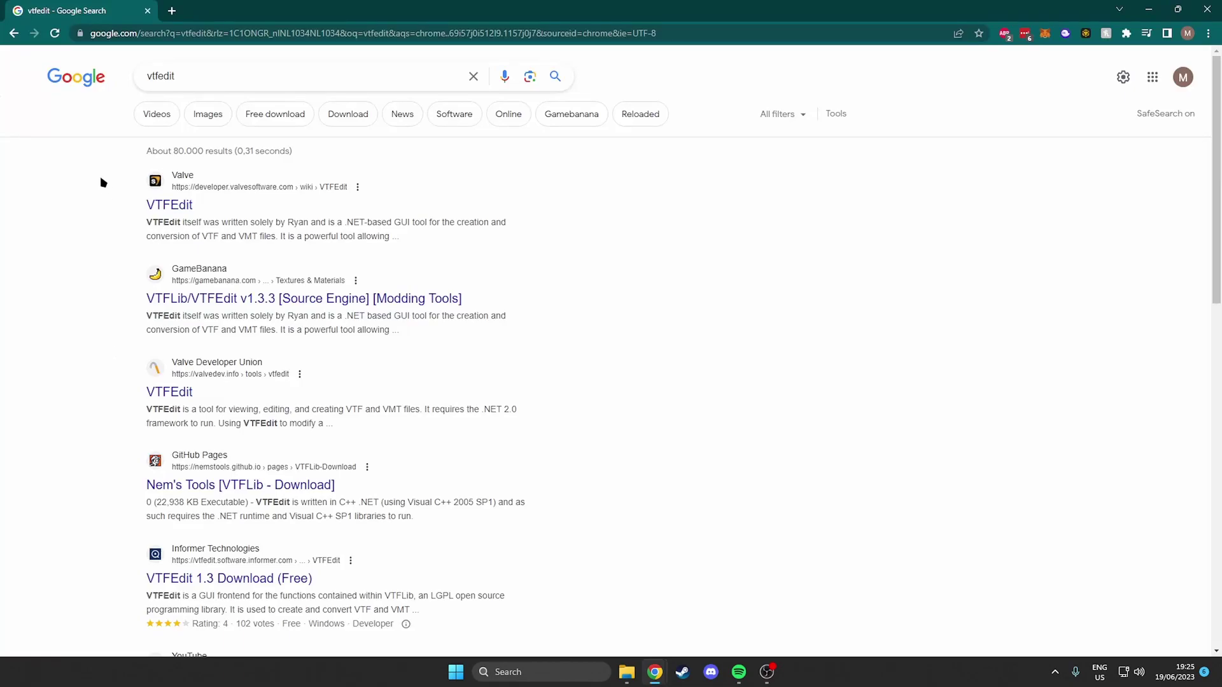
Download vtfedit133.exe from the Nem's Tools VTFLib Web Archive link and run it.
double_click(165, 74)
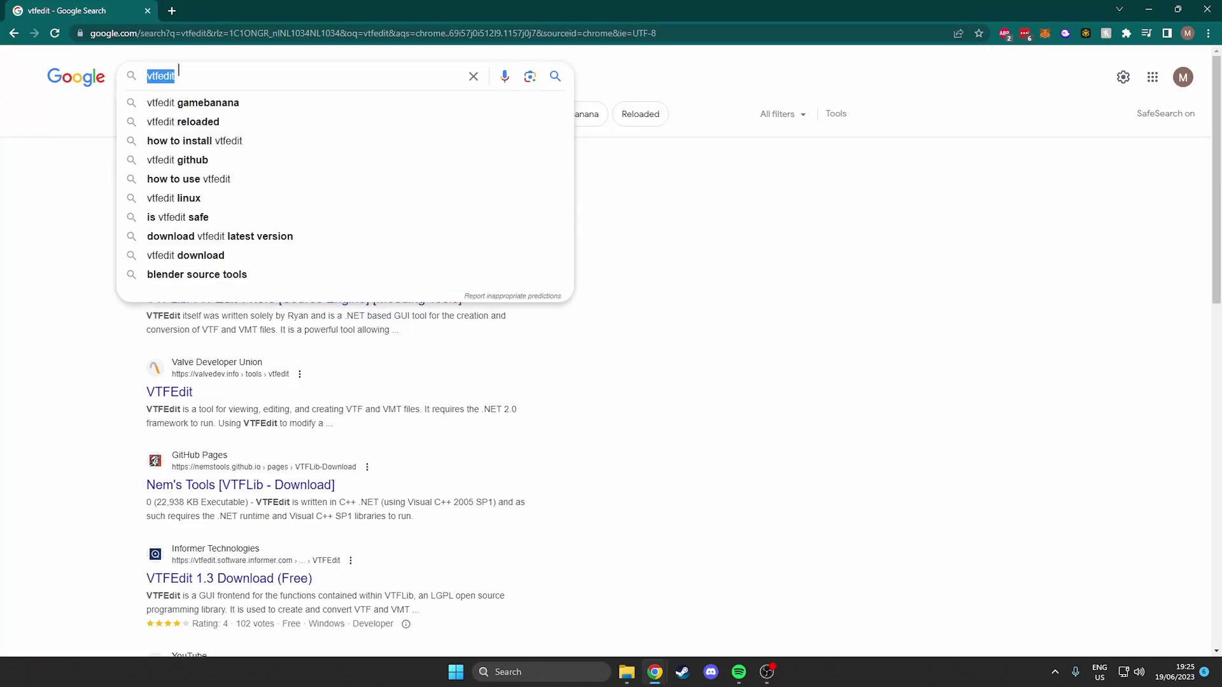
click(179, 71)
click(71, 190)
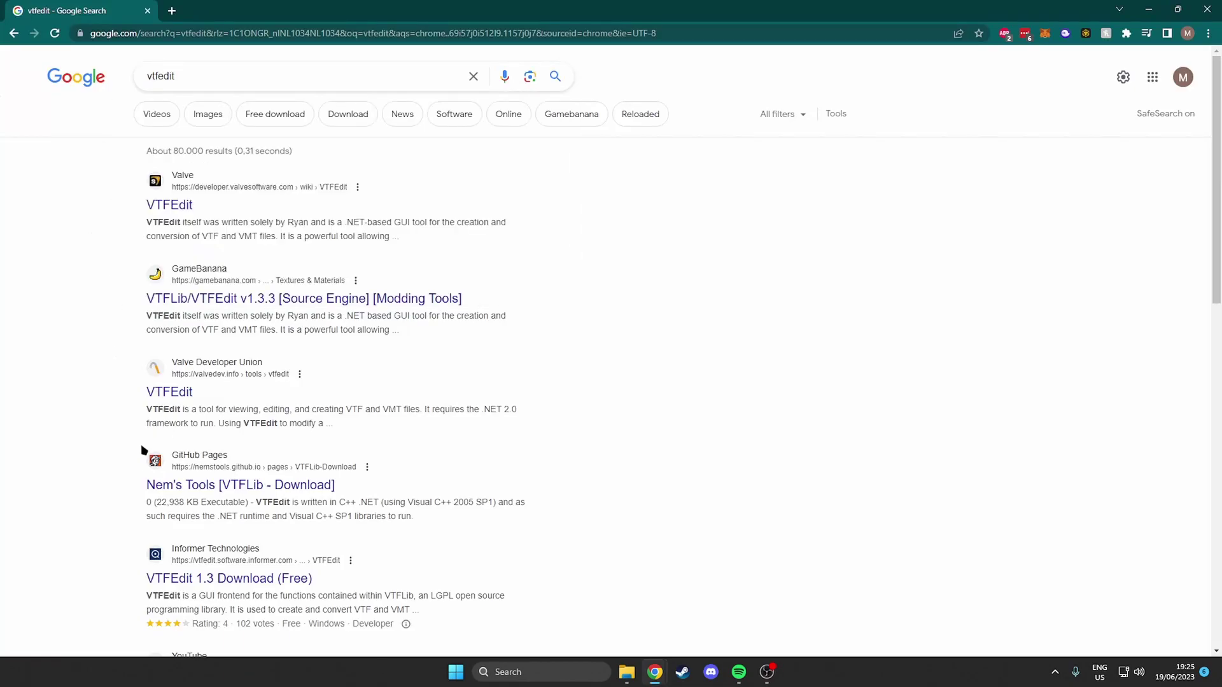
click(216, 490)
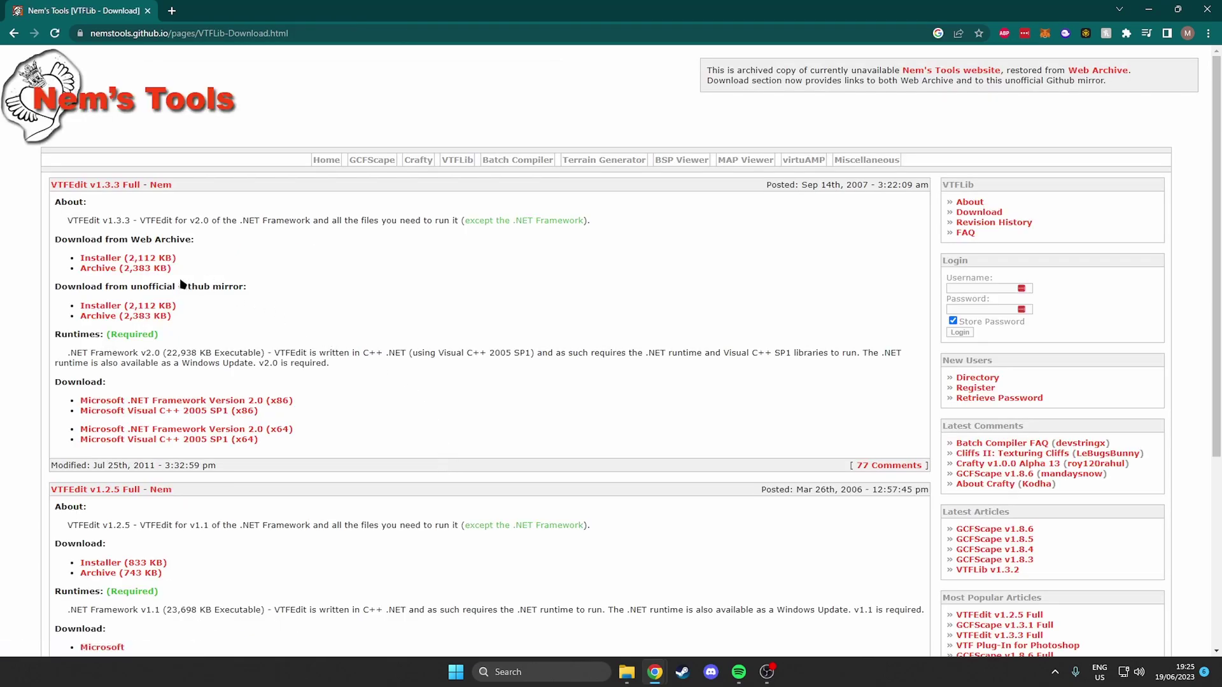
click(103, 257)
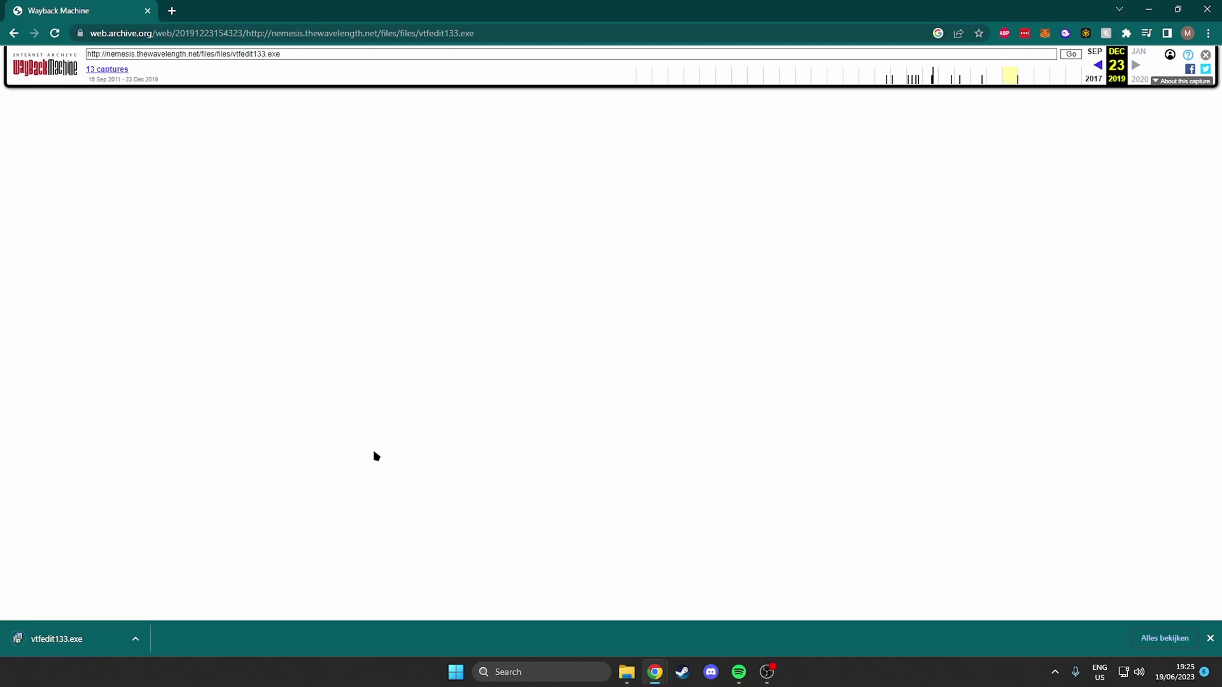
click(64, 639)
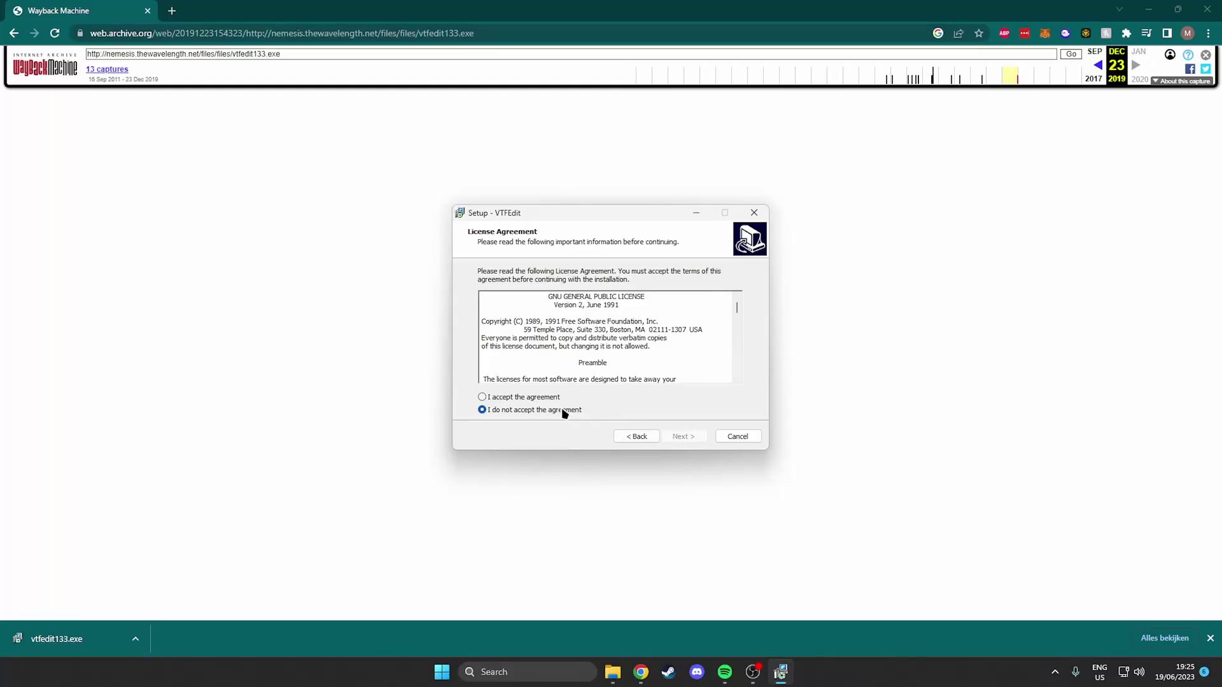
Accept the licence, install with default folders, and launch VTFEdit instead of the readme.
click(517, 399)
click(681, 437)
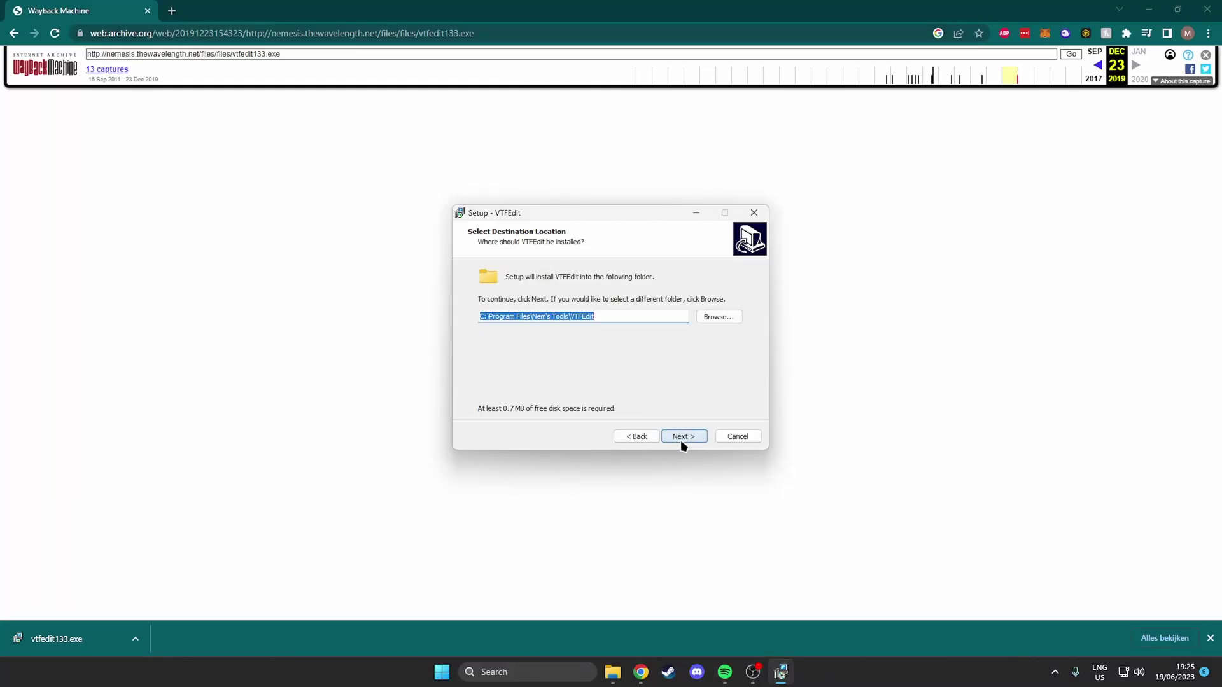
click(681, 438)
click(681, 438)
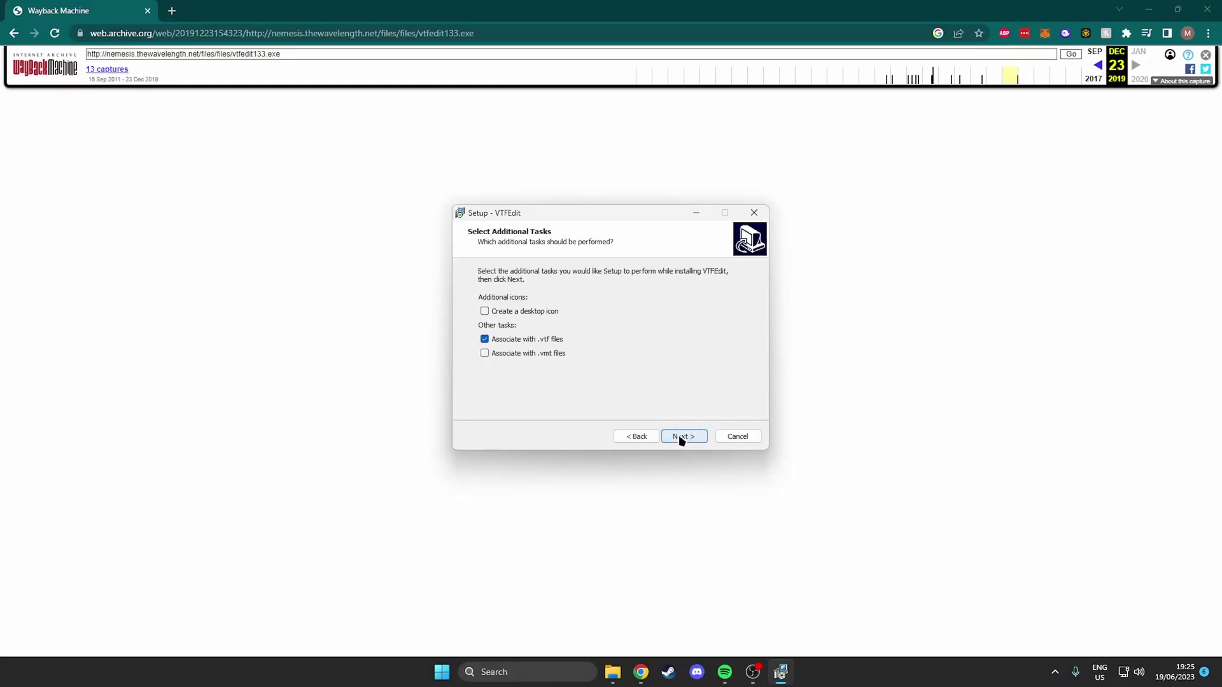
click(681, 437)
click(681, 437)
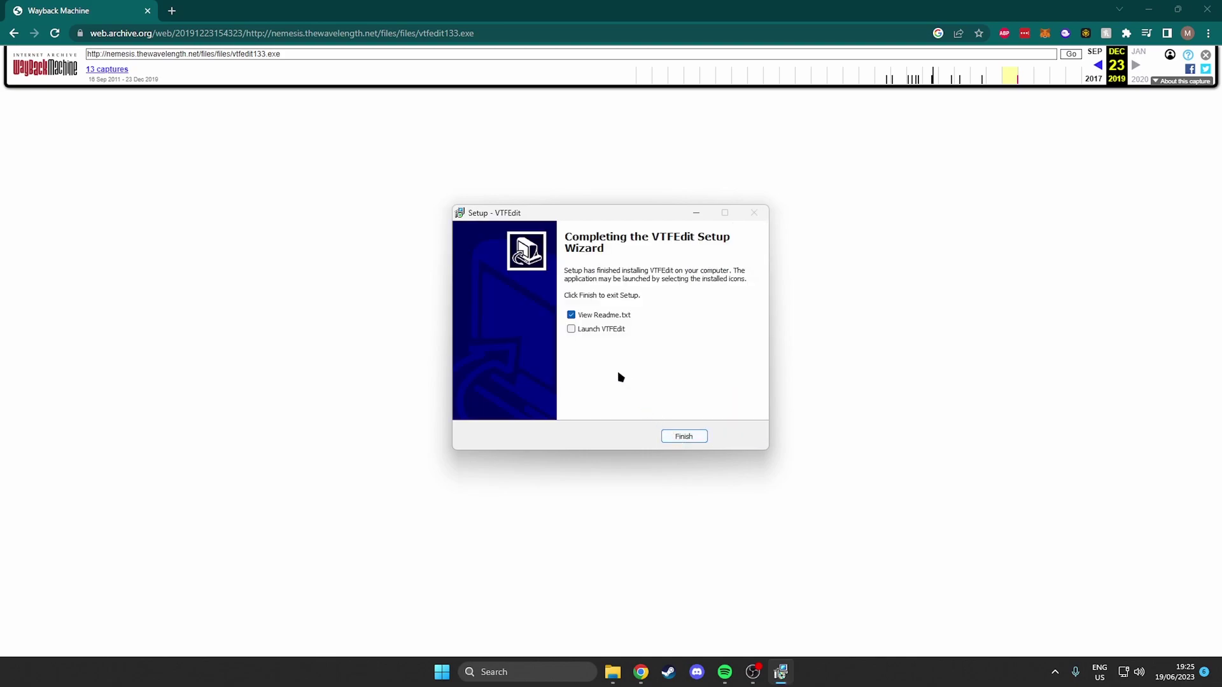
click(571, 315)
click(571, 329)
click(693, 438)
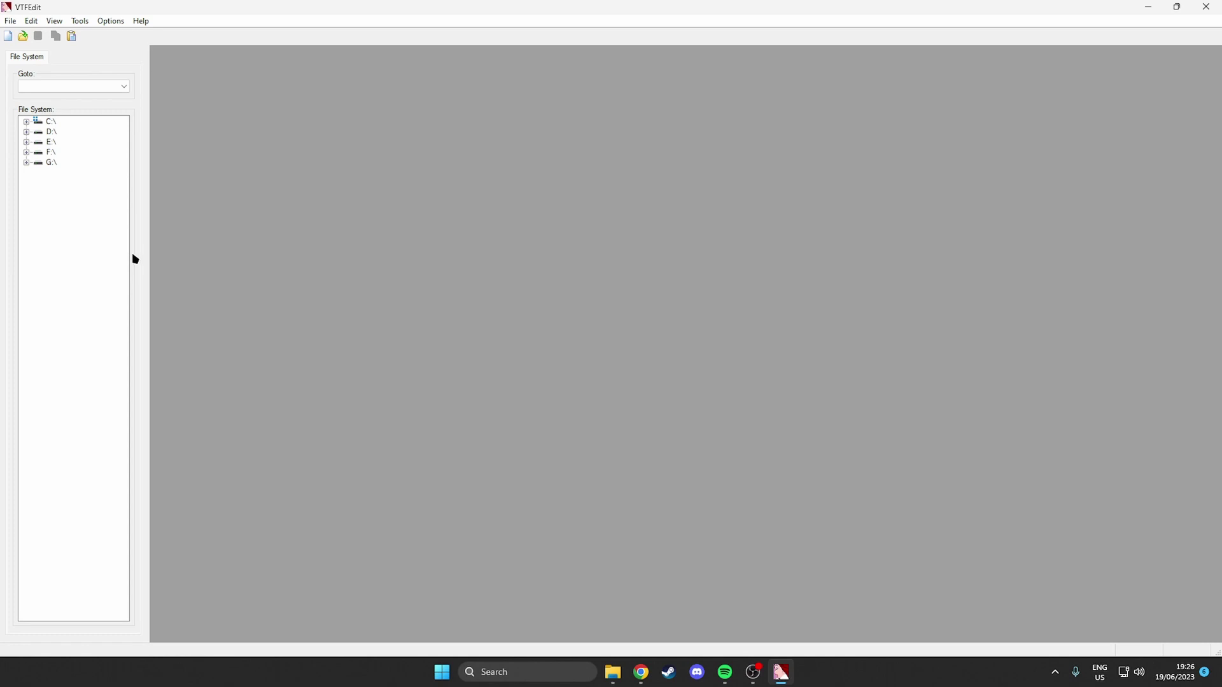
Import panda.png from the Desktop into VTFEdit with the default conversion options.
click(11, 24)
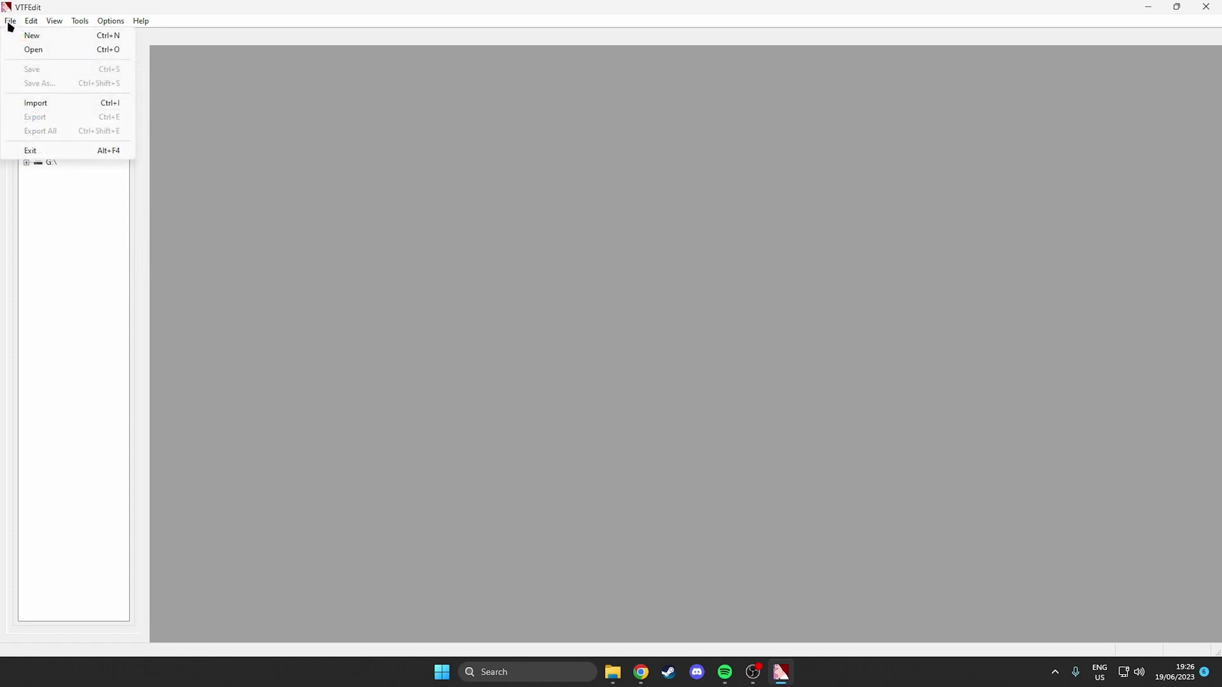
click(33, 103)
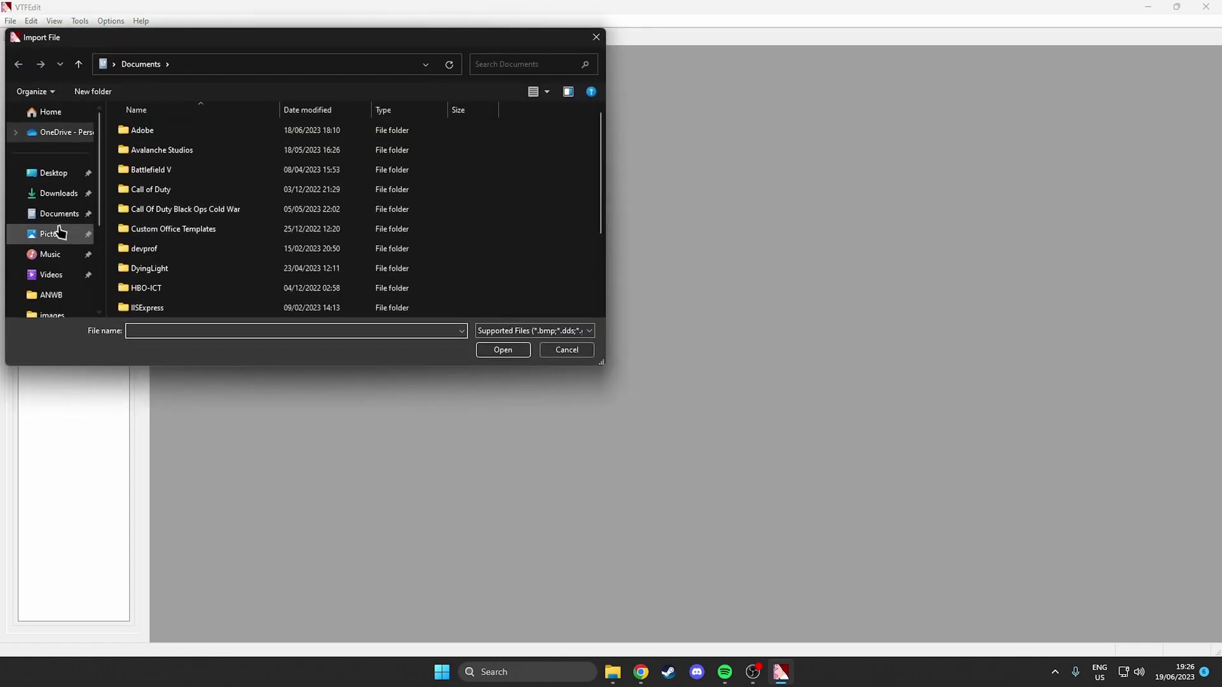
click(53, 172)
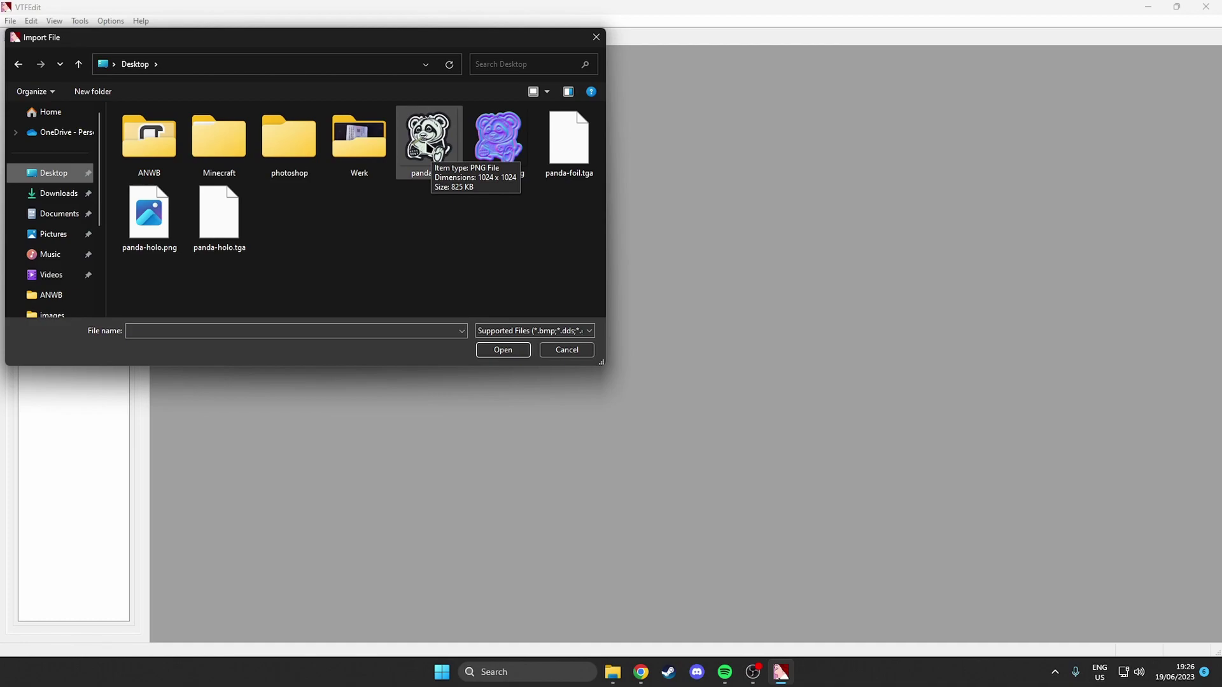
double_click(425, 144)
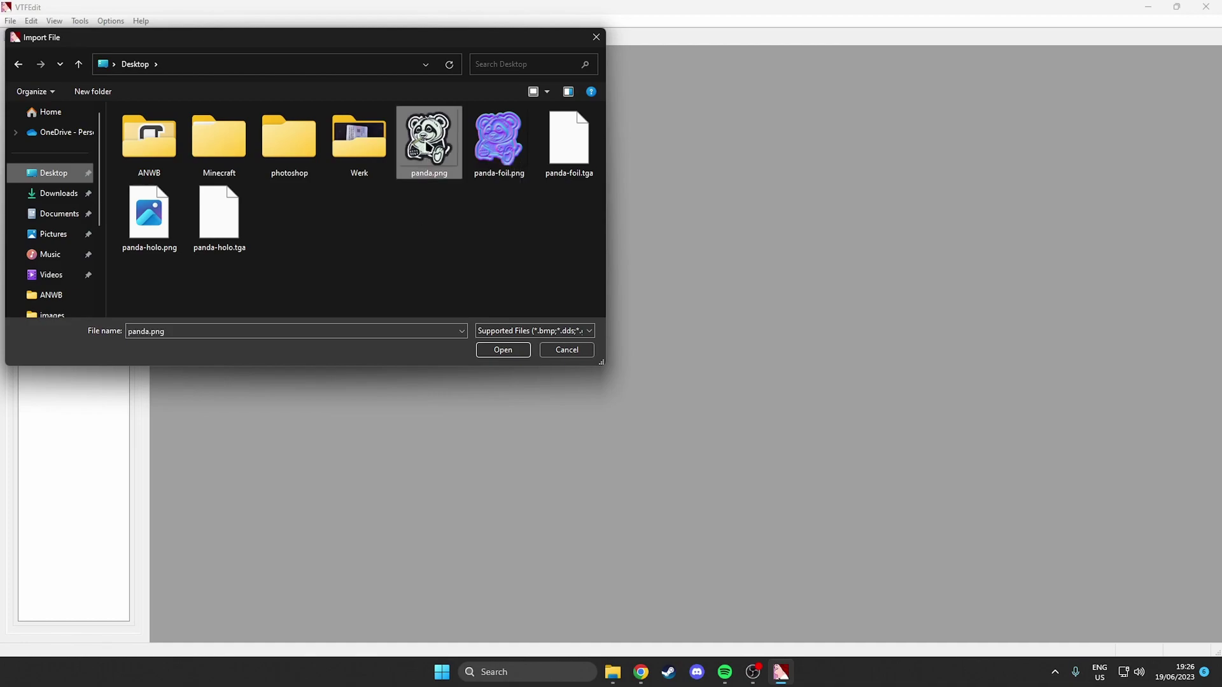
click(714, 460)
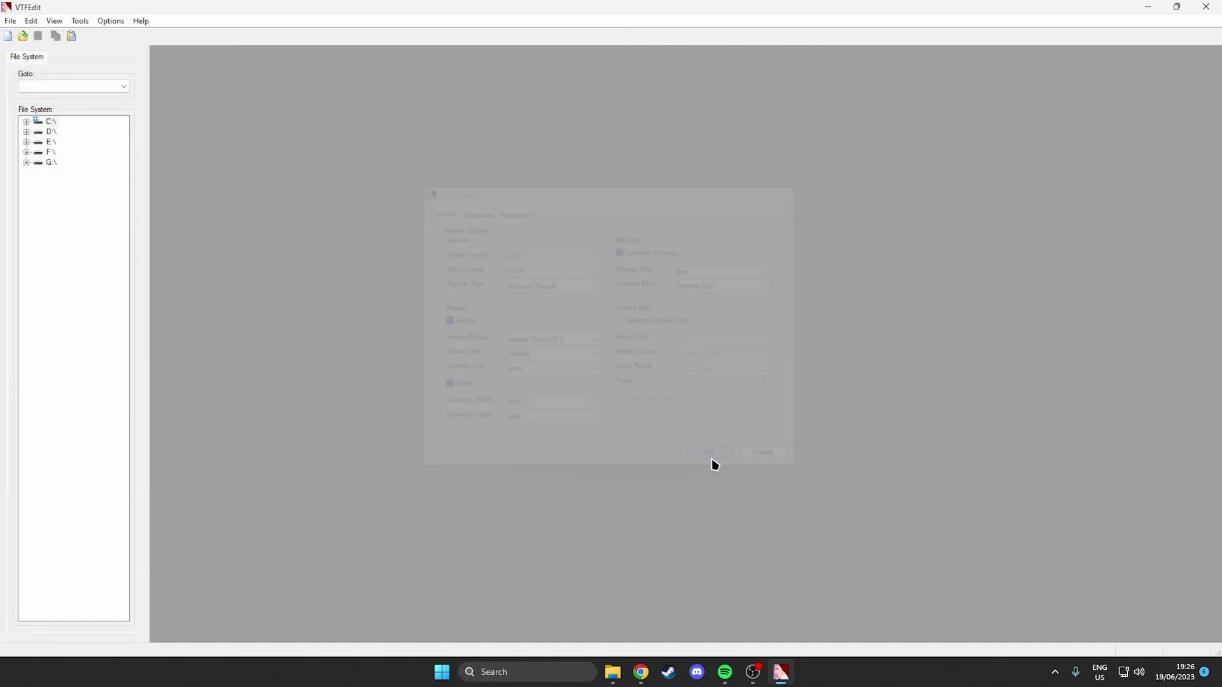
Flag the texture No Mipmap and No Level Of Detail.
scroll(509, 421, down, 2)
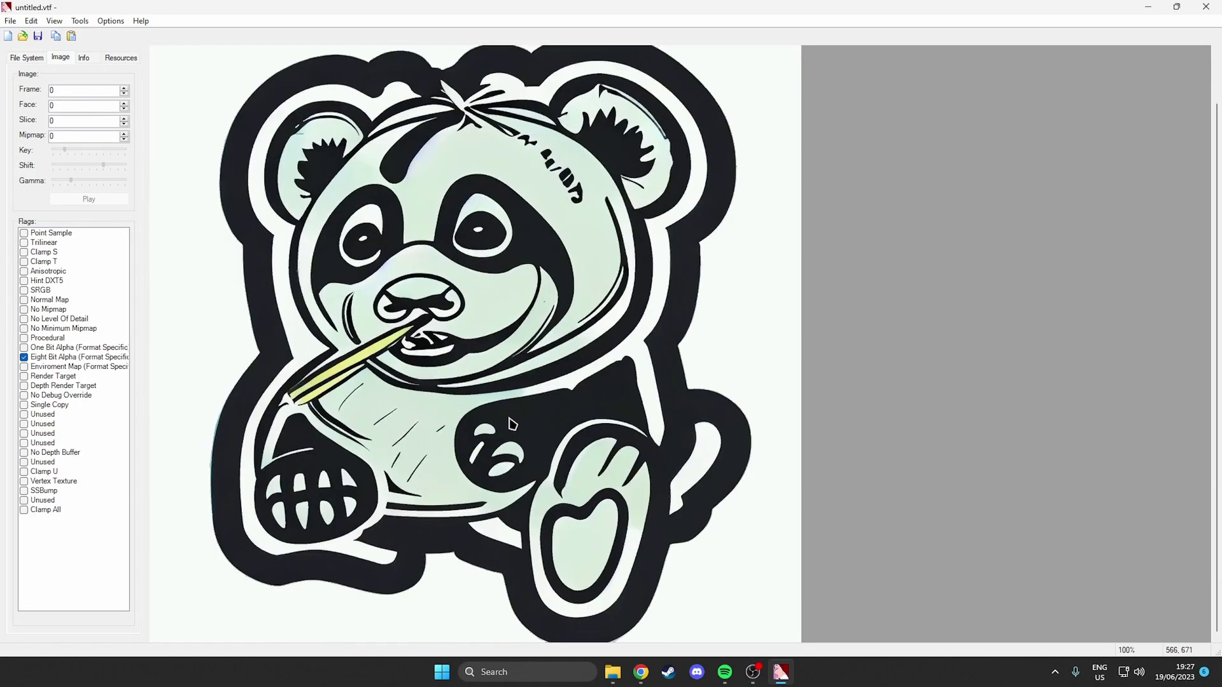
click(23, 311)
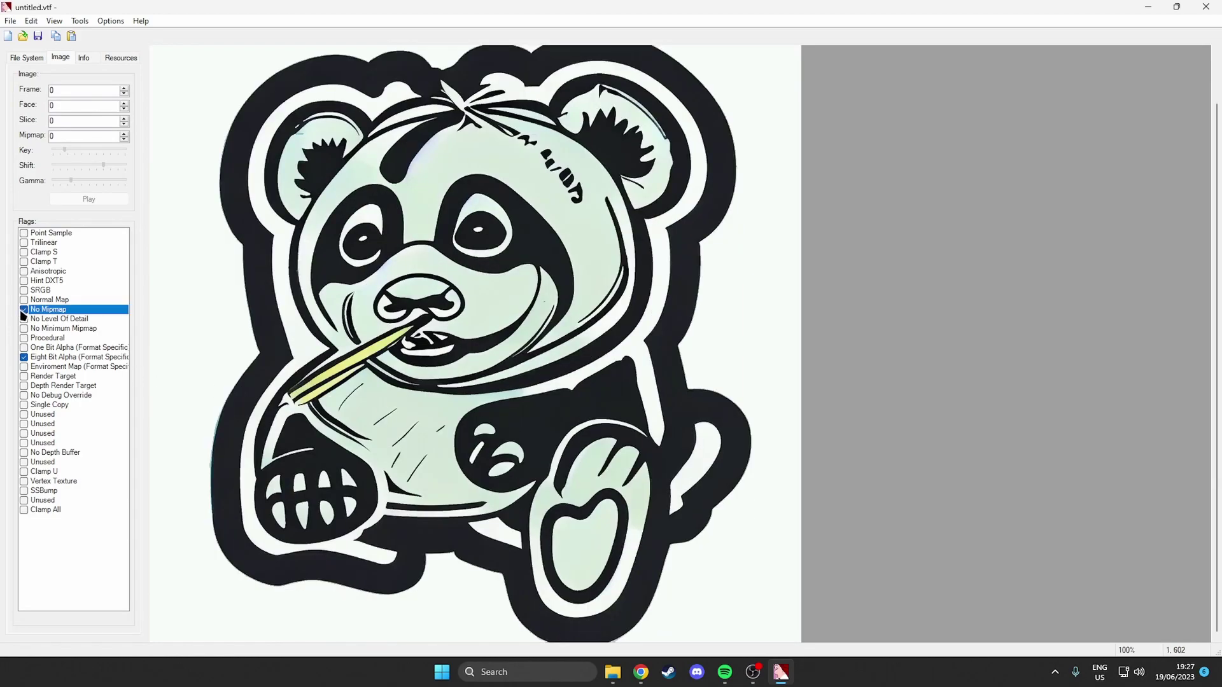
click(24, 319)
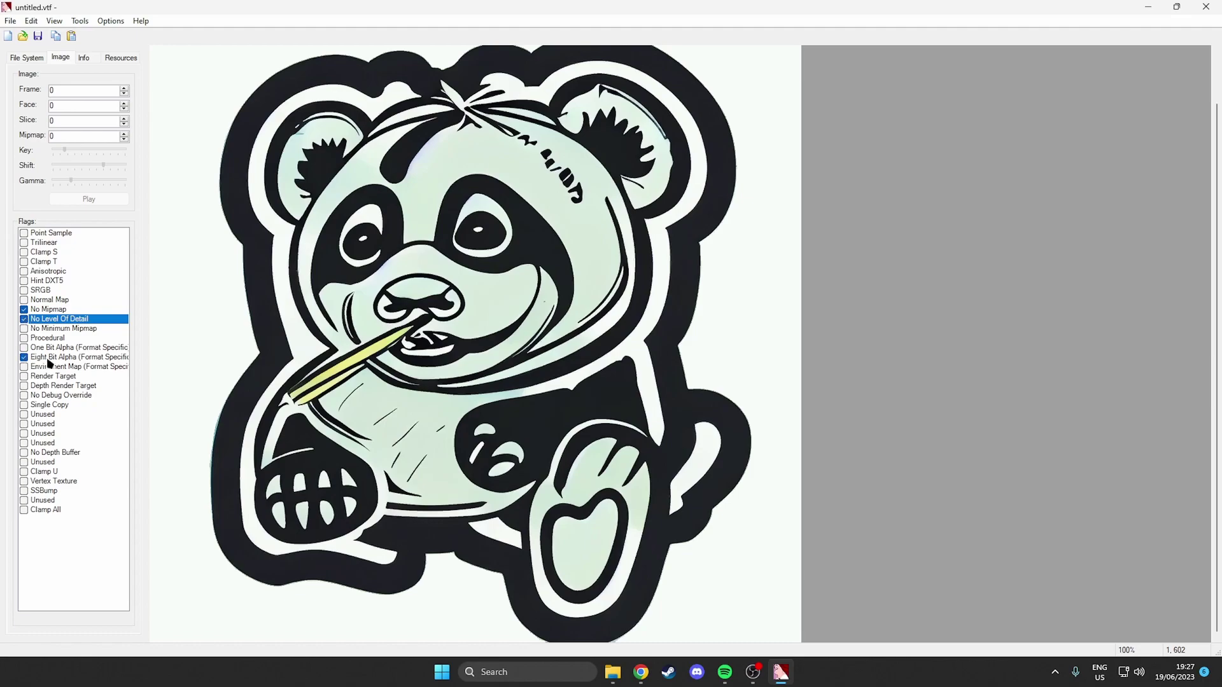
Save the texture as panda.vtf with the VTF file type.
click(38, 38)
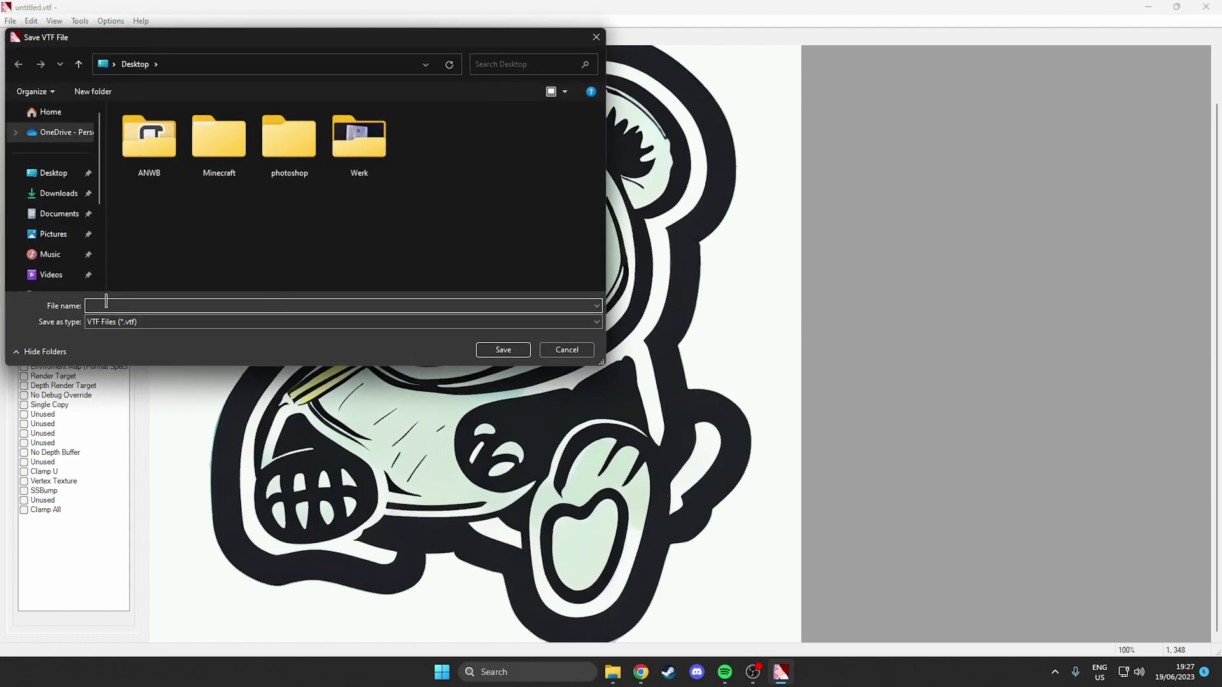
text(panda)
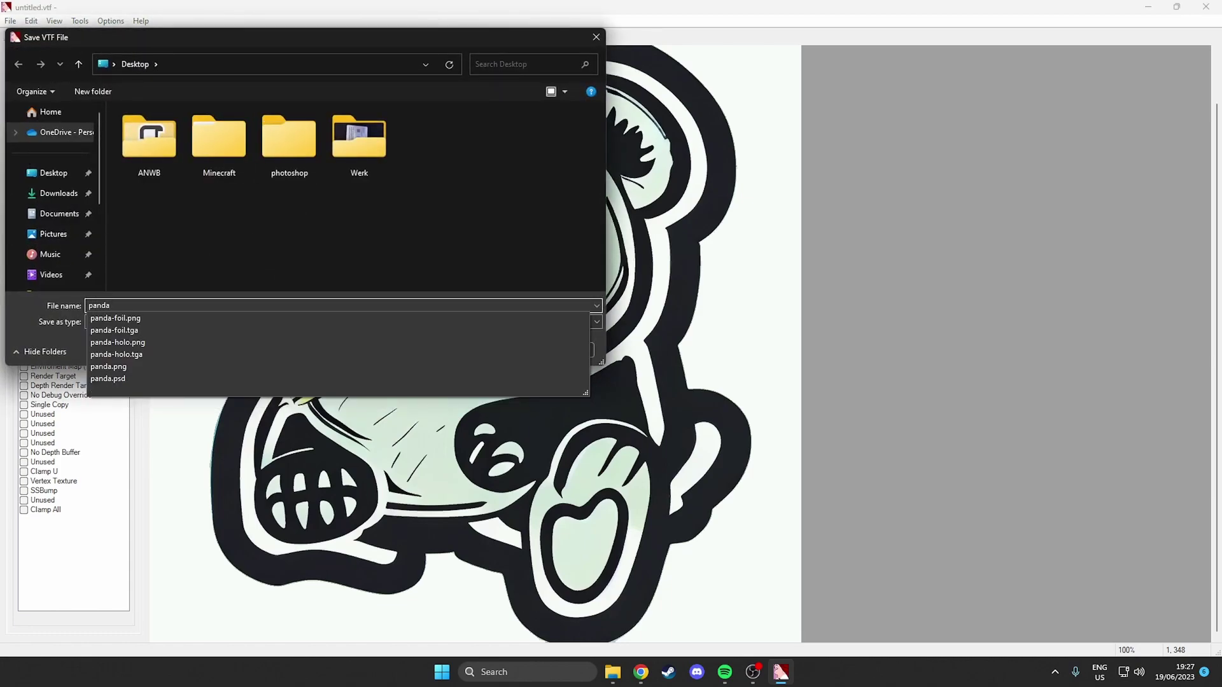
click(63, 311)
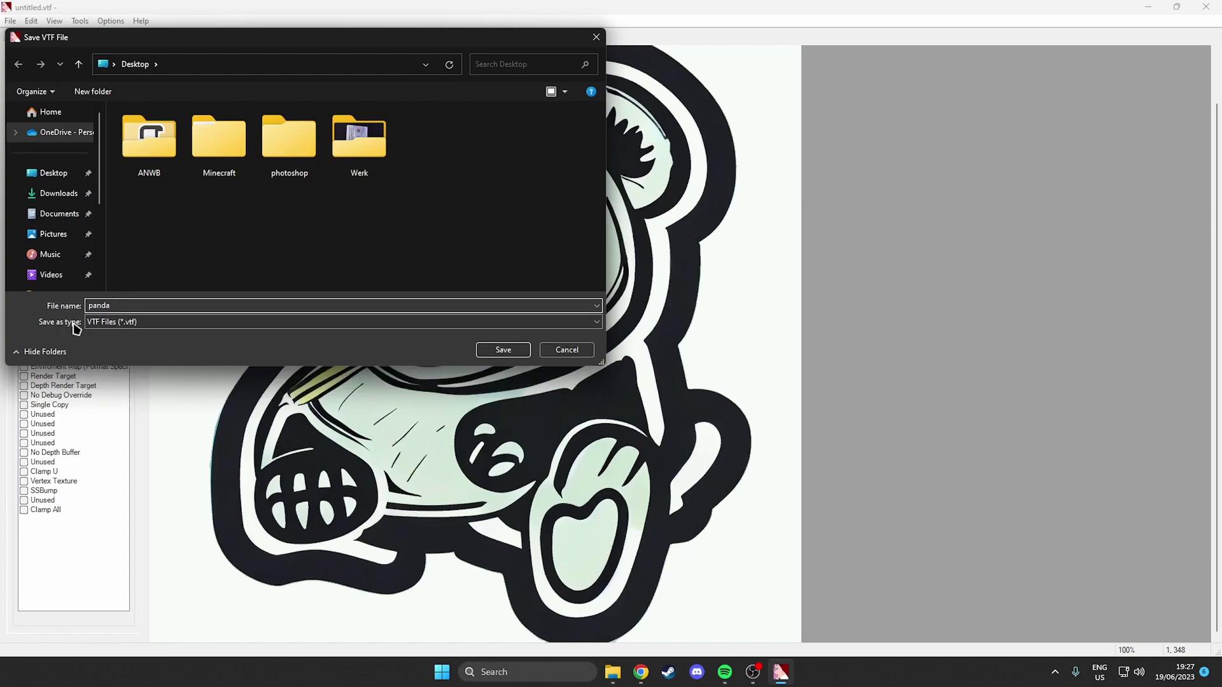
click(122, 326)
click(140, 349)
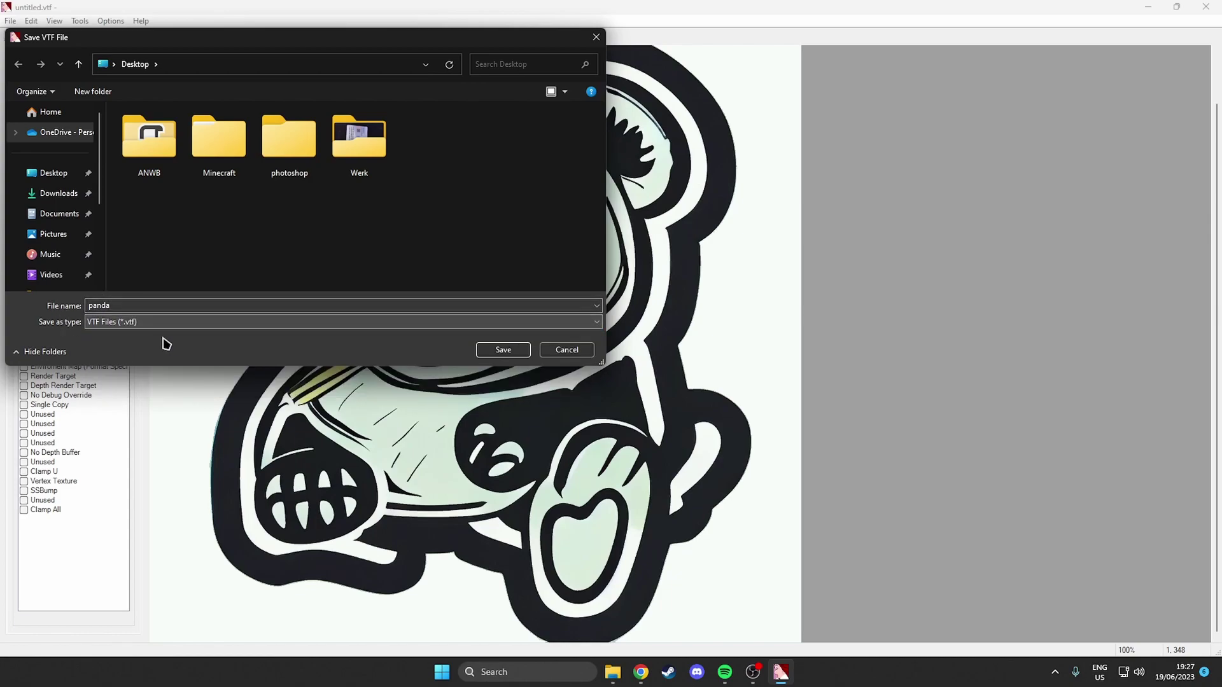
click(503, 350)
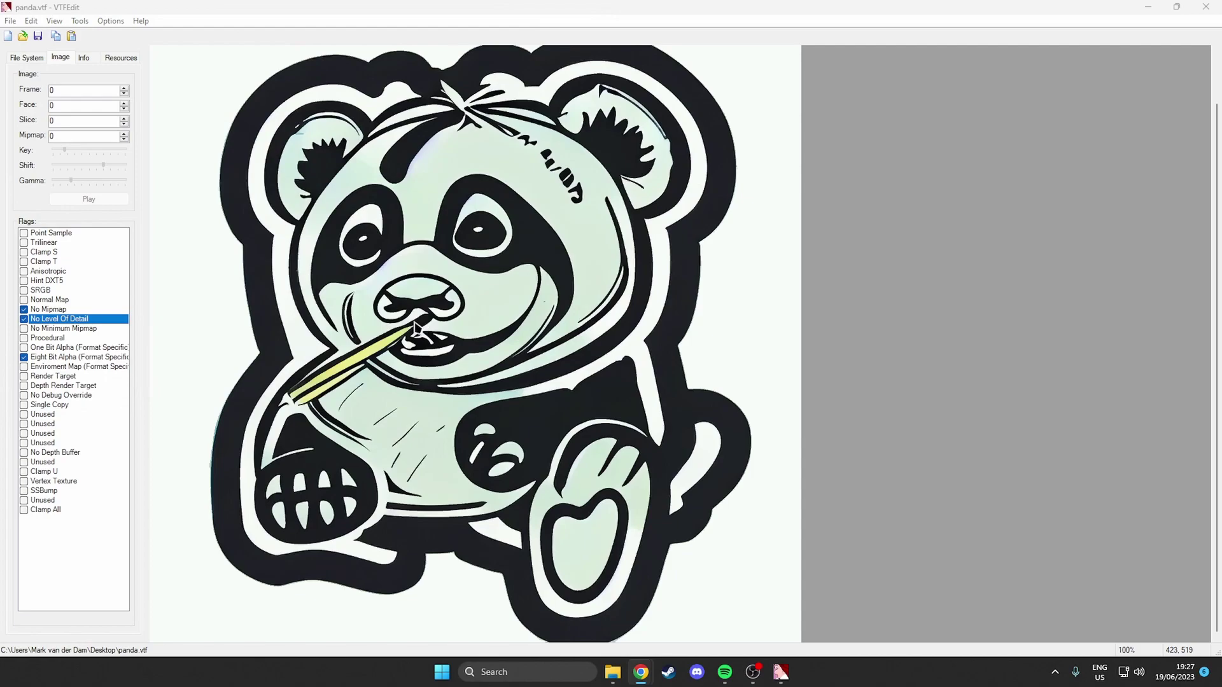
Import panda-holo.tga into VTFEdit with the default conversion options.
click(11, 27)
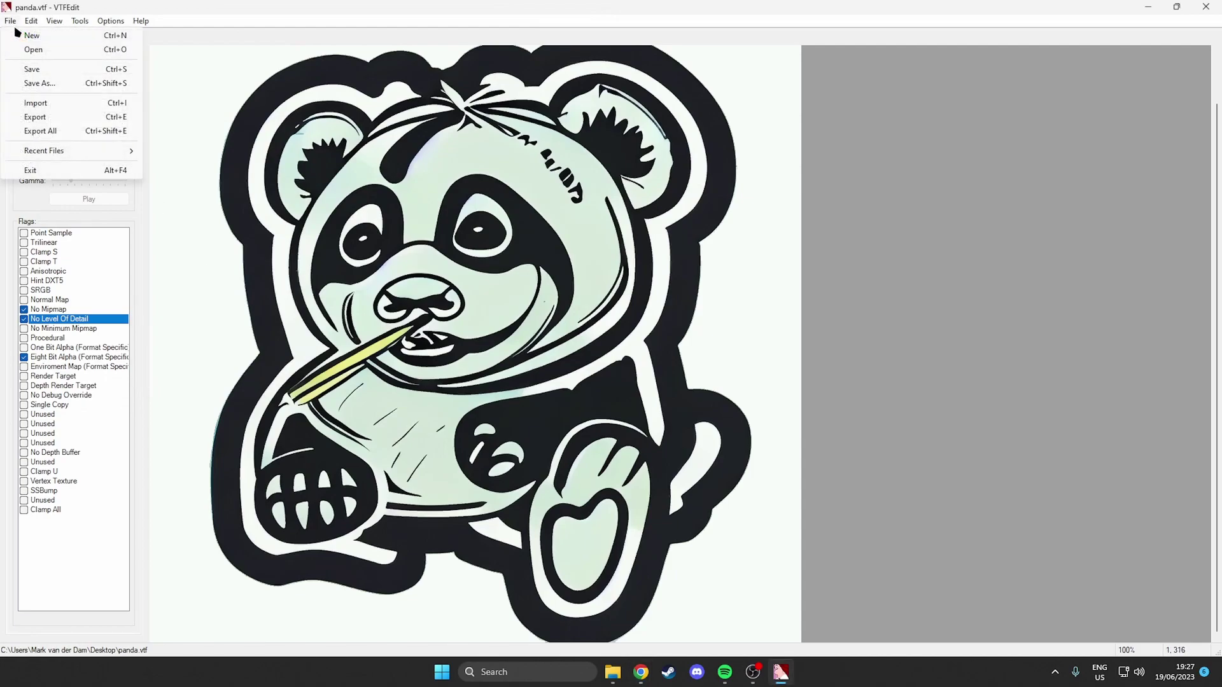
click(29, 104)
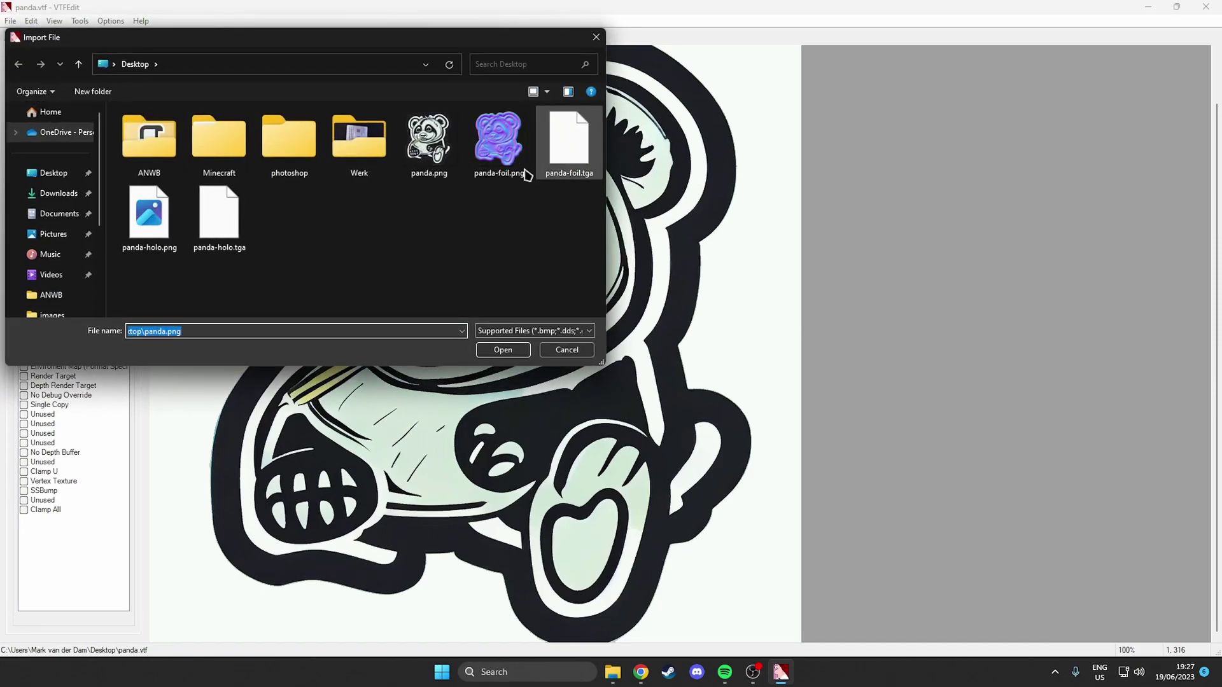
double_click(196, 233)
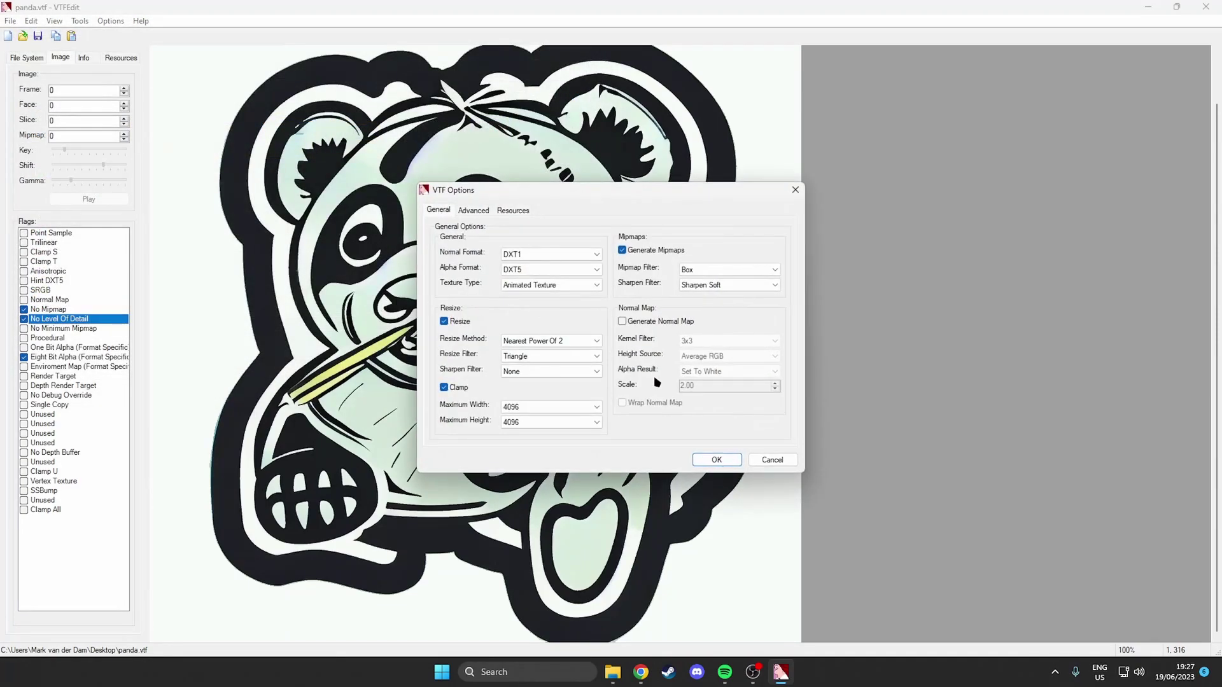
click(713, 460)
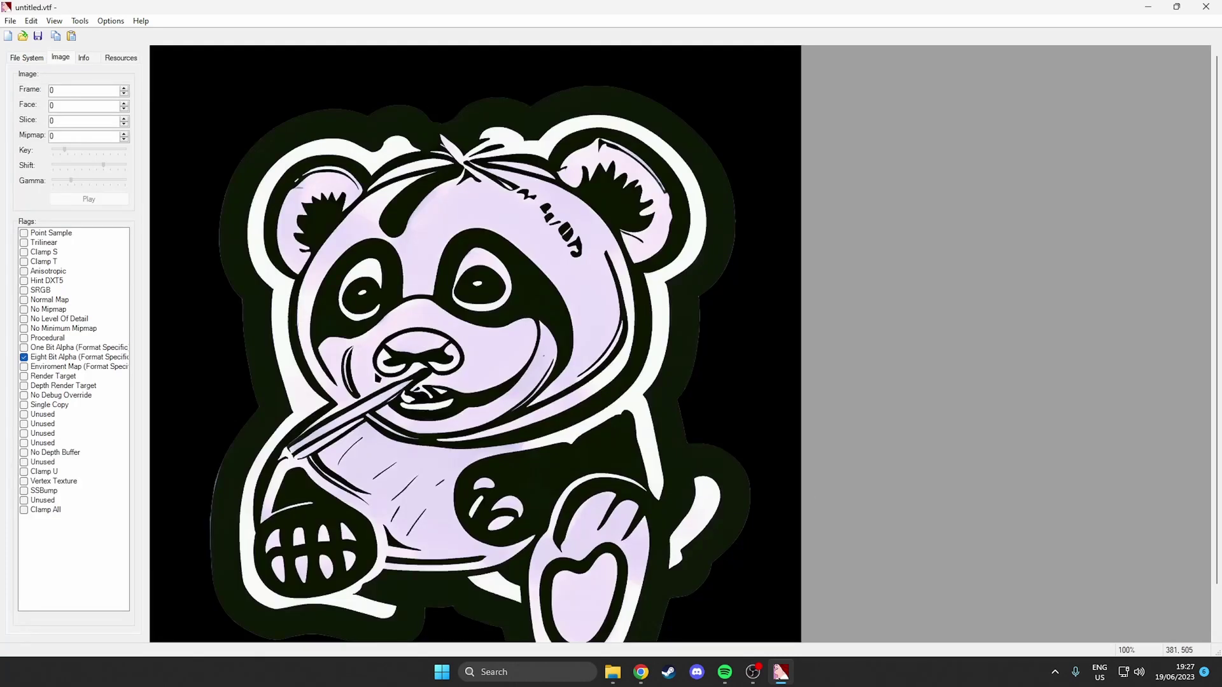
Tick No Level Of Detail and No Mipmap, then save as panda-holo.vtf.
click(24, 319)
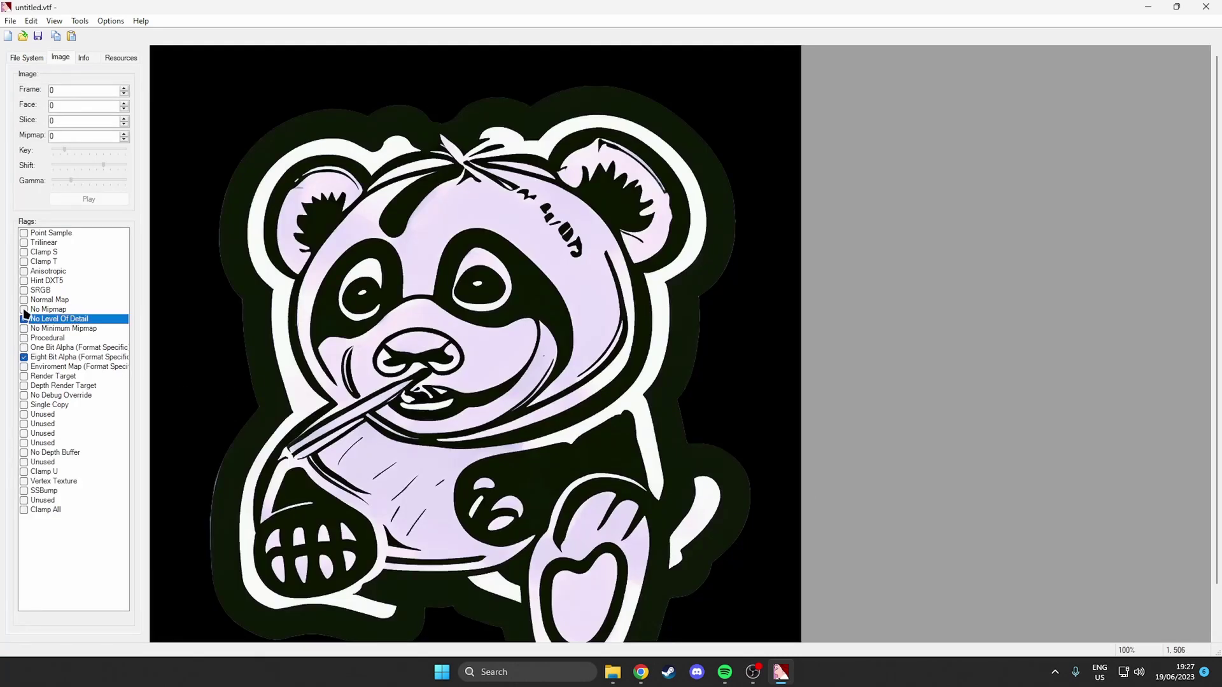
click(24, 309)
click(37, 35)
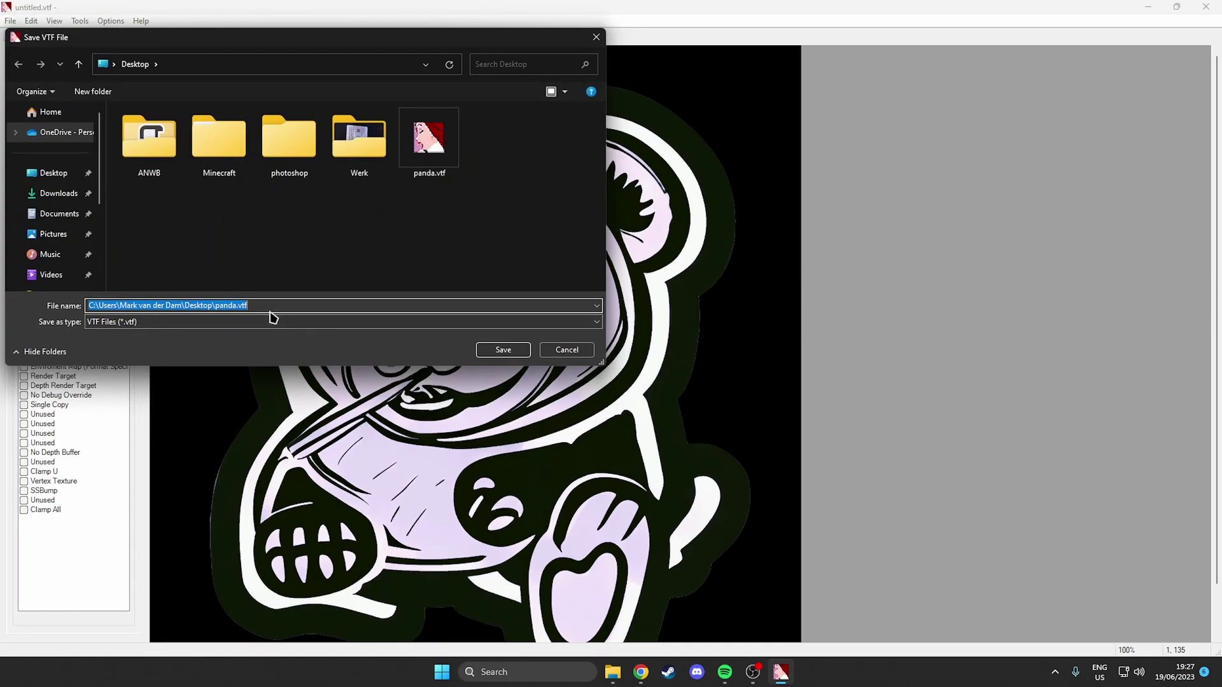
text(panda-ho)
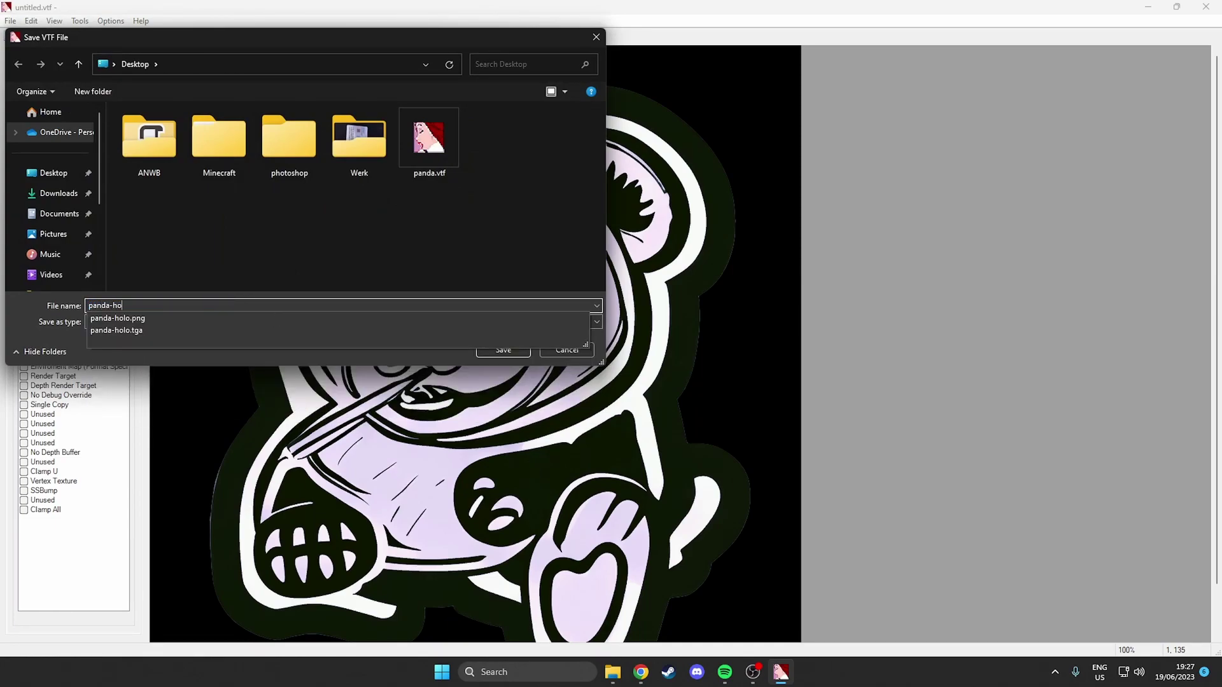
text(lo)
click(38, 301)
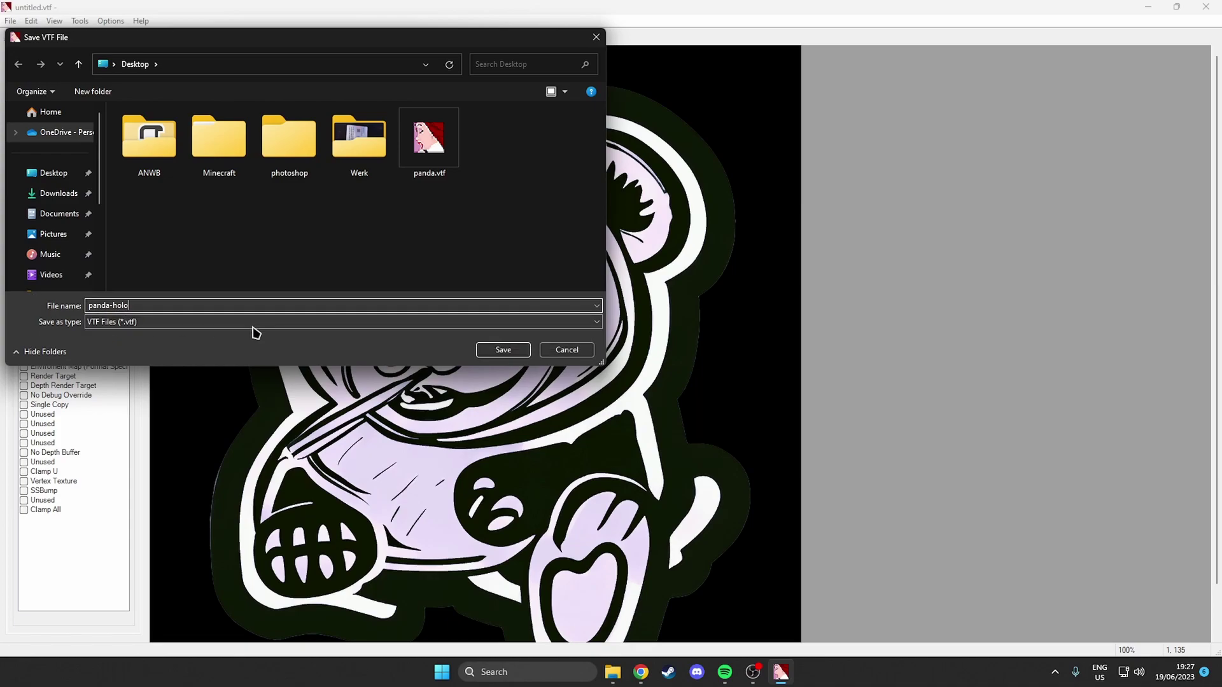
click(503, 350)
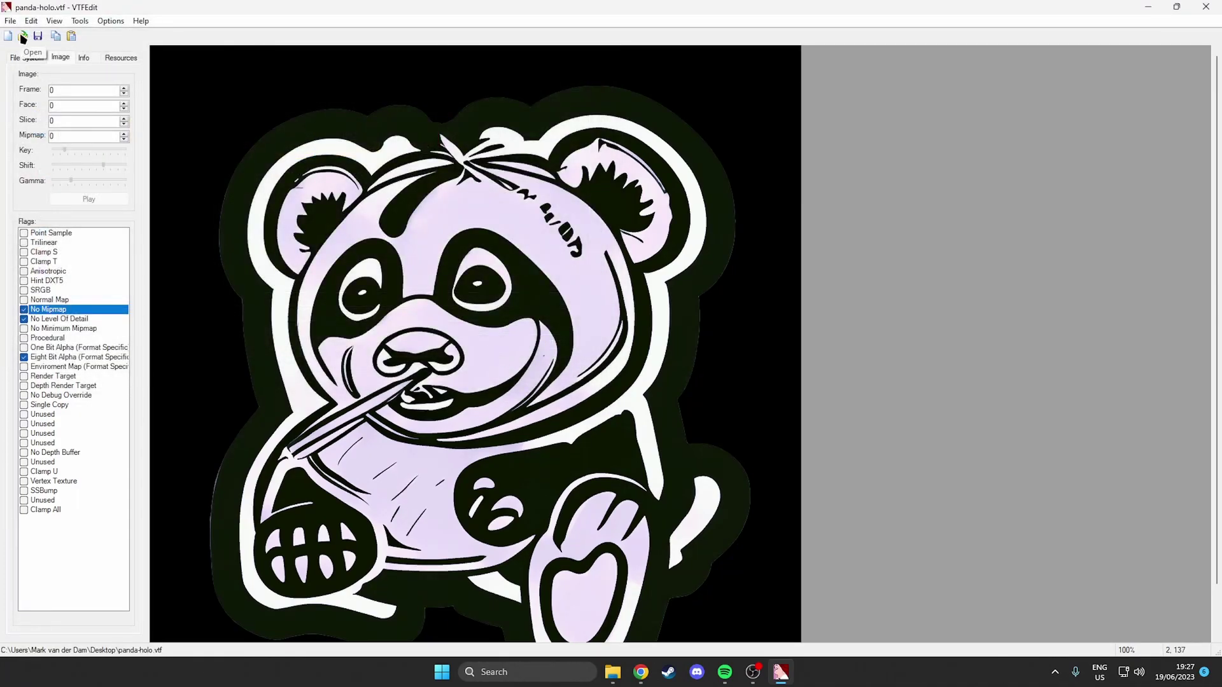